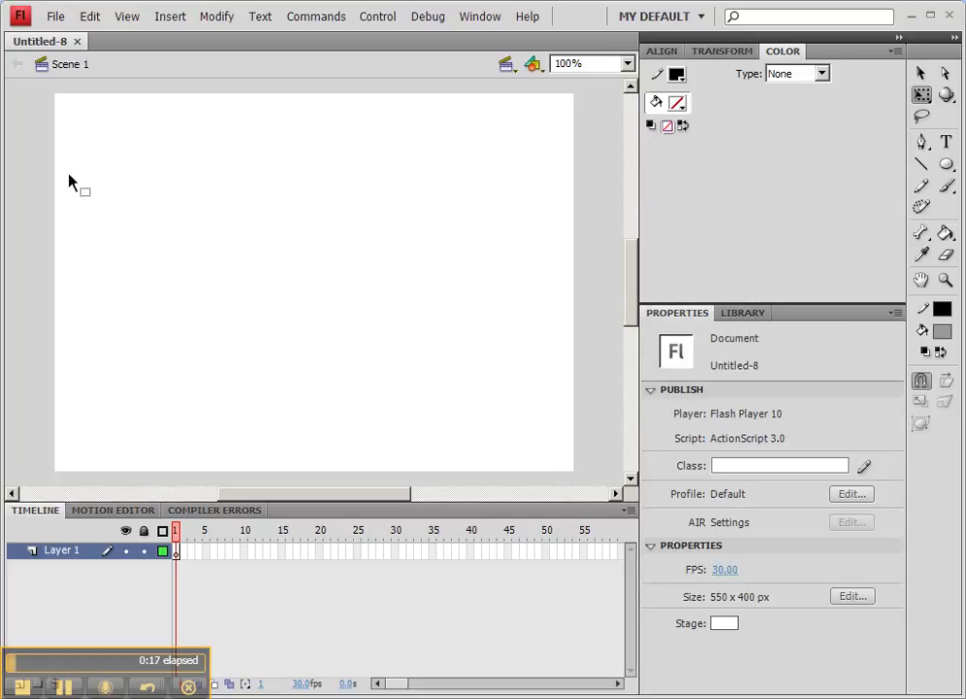
Set the document's stage size to 800 px wide by 600 px high
{"action": "left_click", "coordinate": [861, 597]}
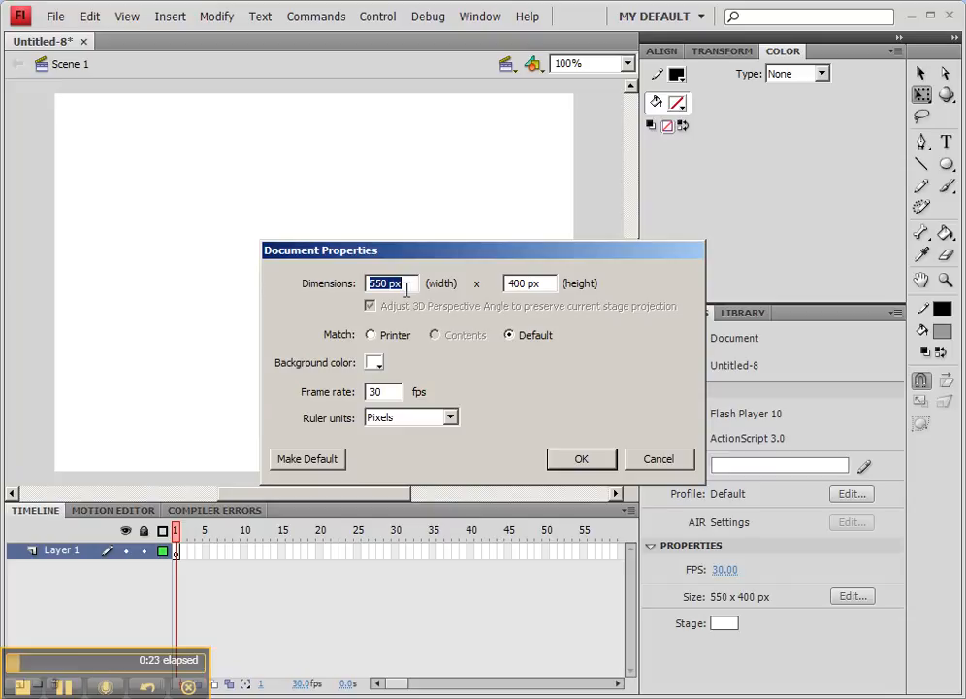
{"action": "type", "text": "800"}
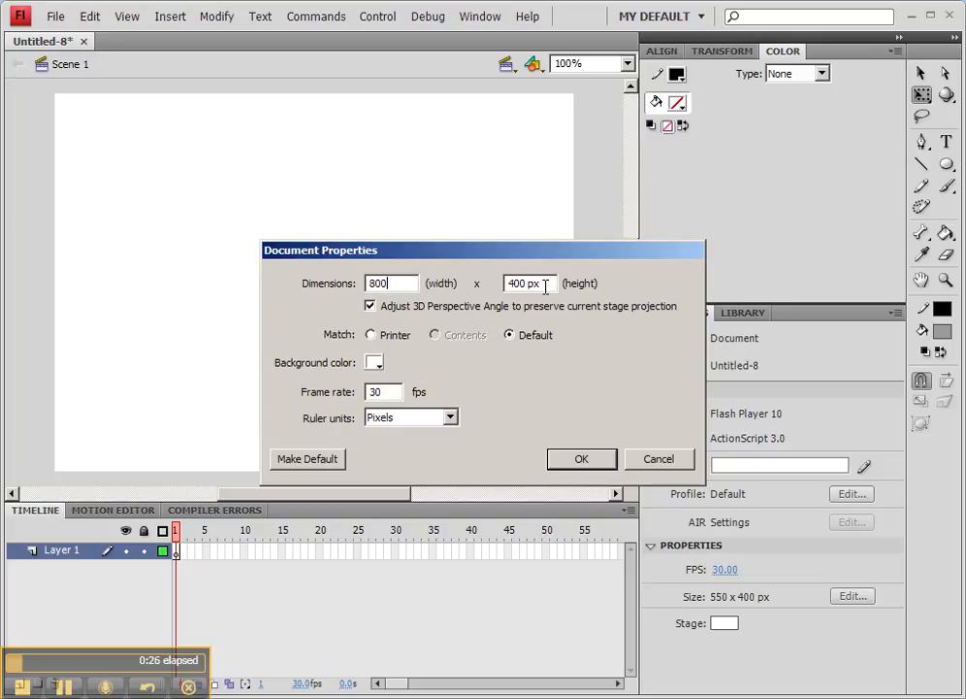
{"action": "key", "text": "Tab"}
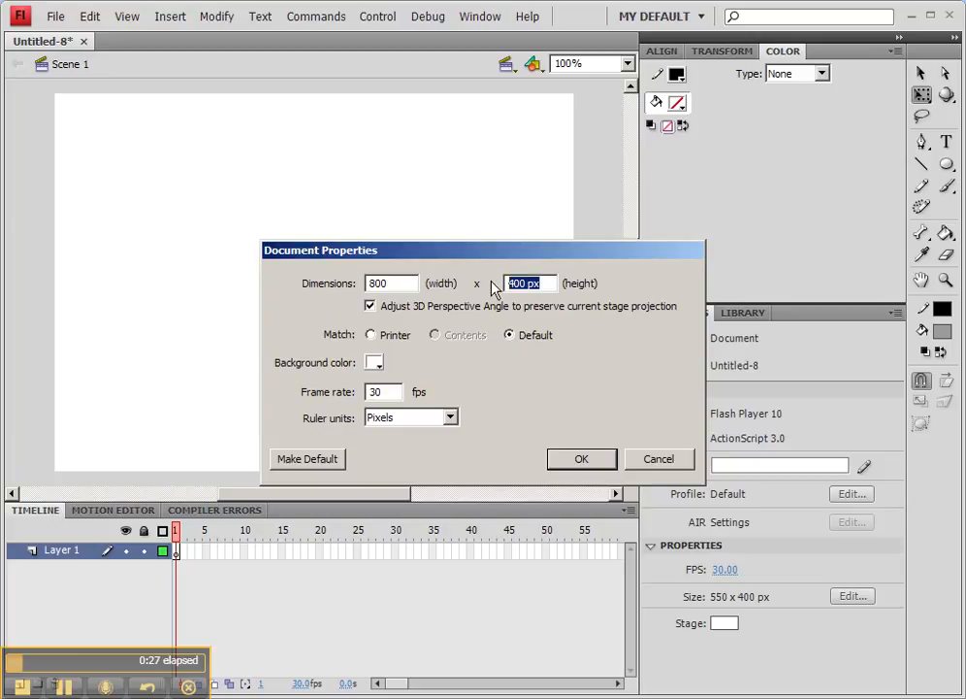
{"action": "type", "text": "600"}
{"action": "key", "text": "Return"}
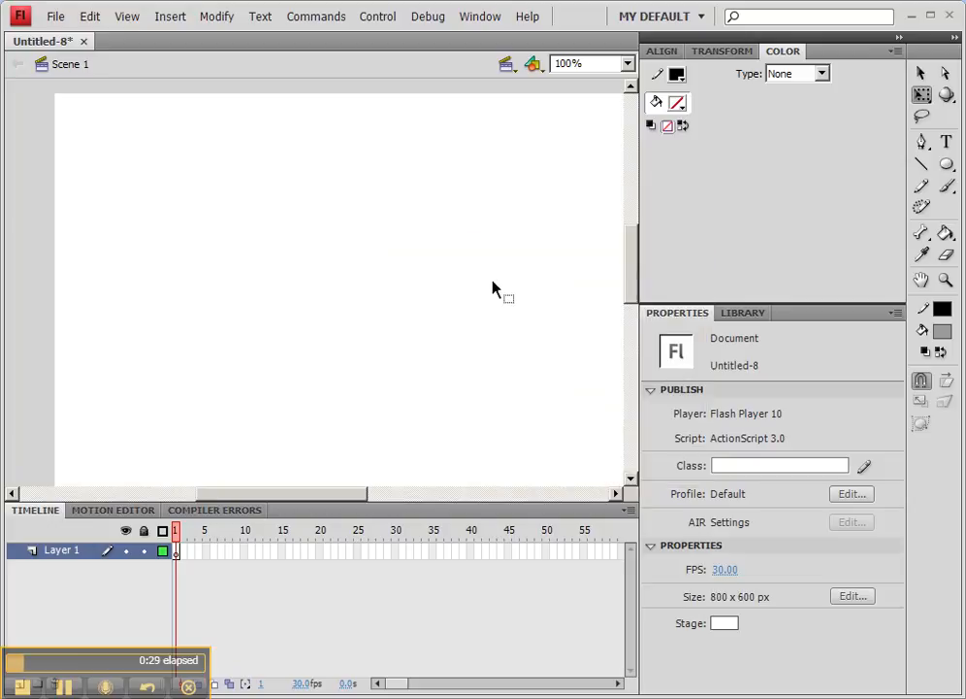
Save the document as "Tea objects" in the "project1 - Drawing 5 objects" folder
{"action": "left_click_drag", "start_coordinate": [419, 245], "coordinate": [494, 242]}
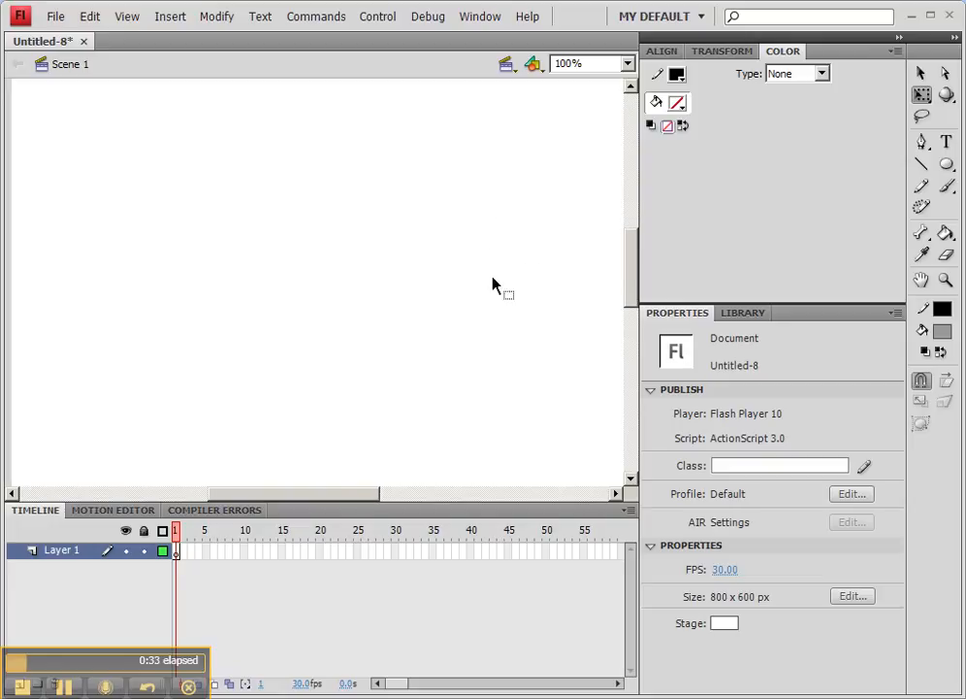
{"action": "left_click", "coordinate": [57, 18]}
{"action": "left_click", "coordinate": [92, 177]}
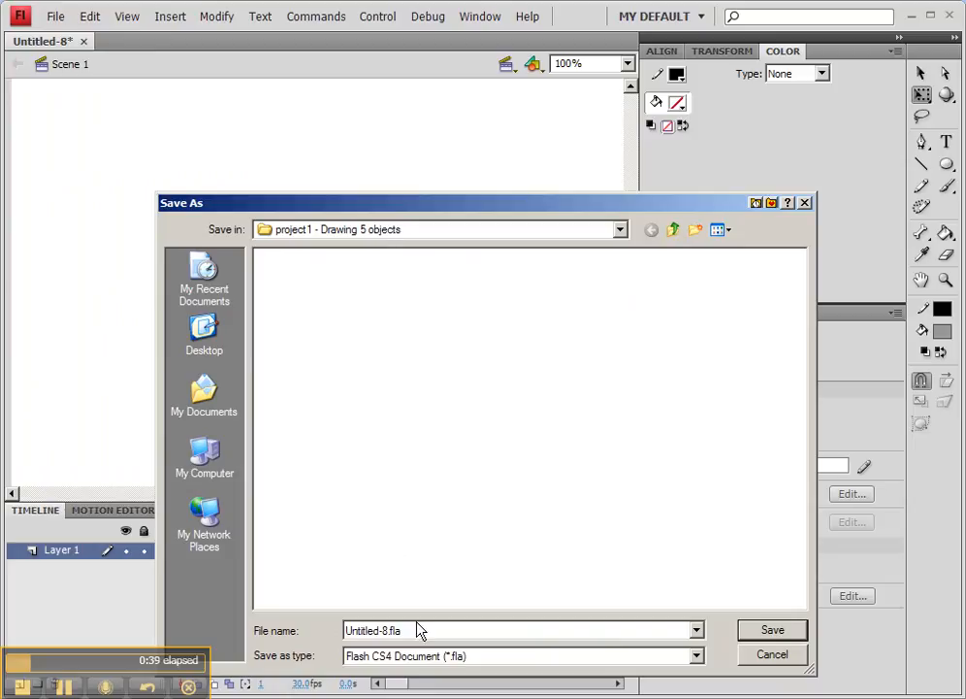
{"action": "left_click_drag", "start_coordinate": [418, 631], "coordinate": [335, 629]}
{"action": "type", "text": "Tea"}
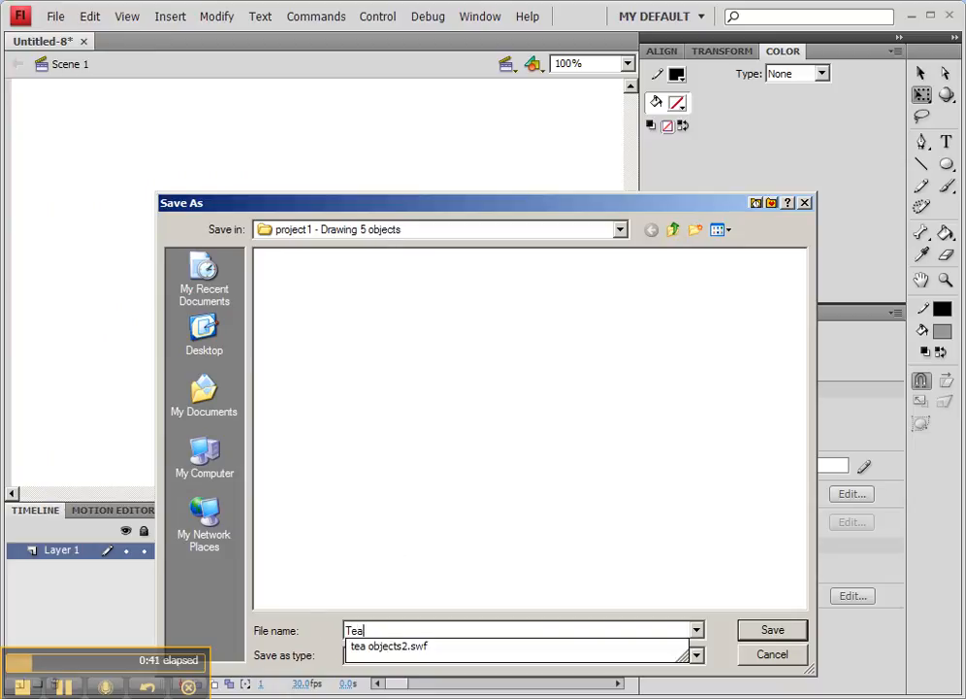
{"action": "type", "text": " objects"}
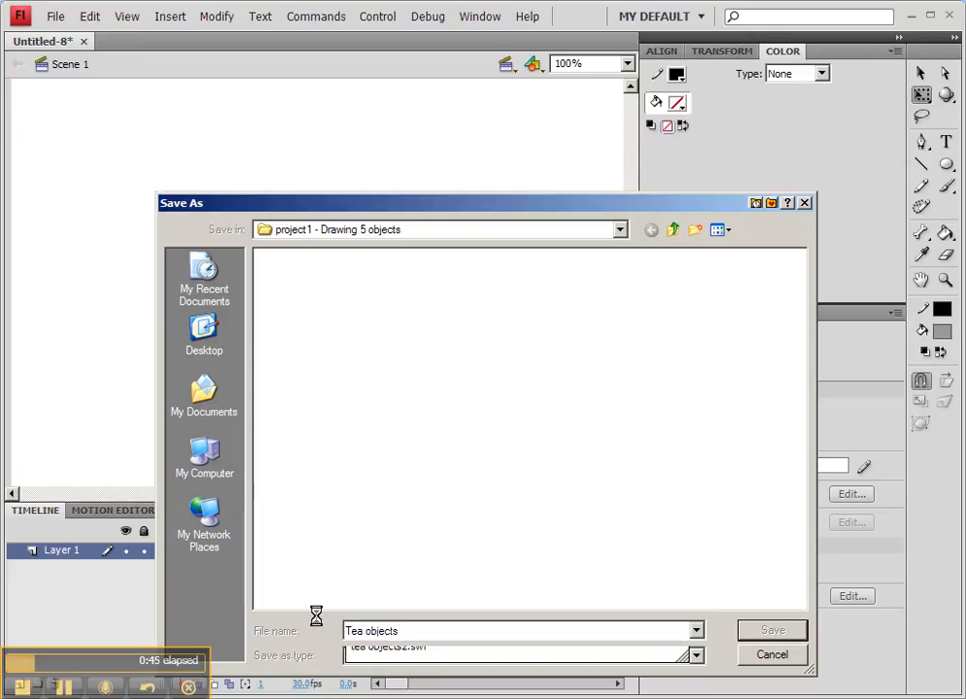
{"action": "key", "text": "Return"}
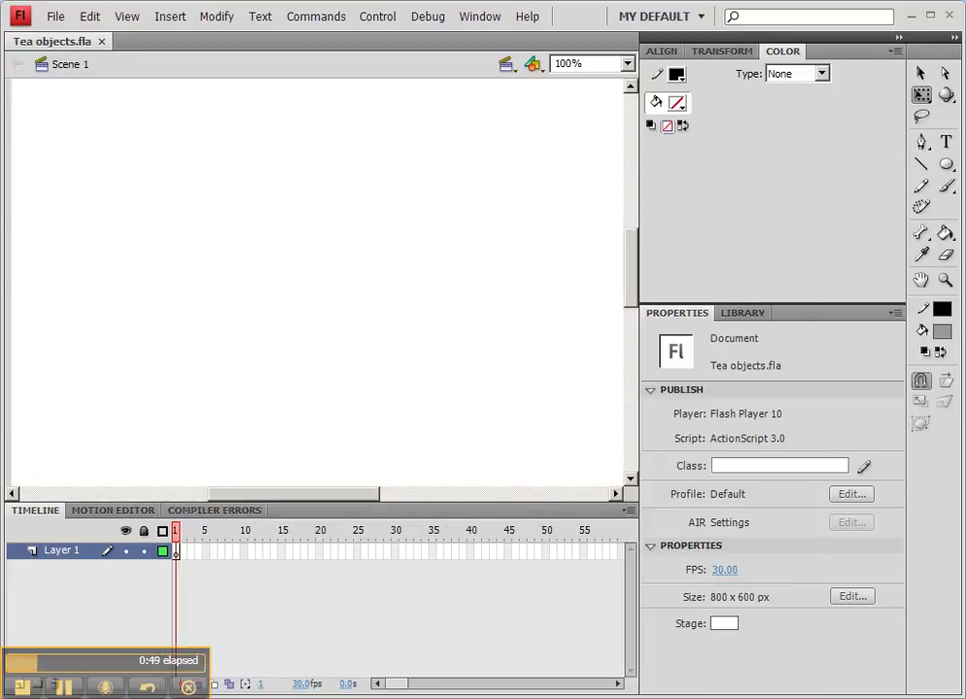
Switch to the Google Images results for "cup" in Chrome and open the black-and-white line drawing of a cup
{"action": "left_click", "coordinate": [703, 698]}
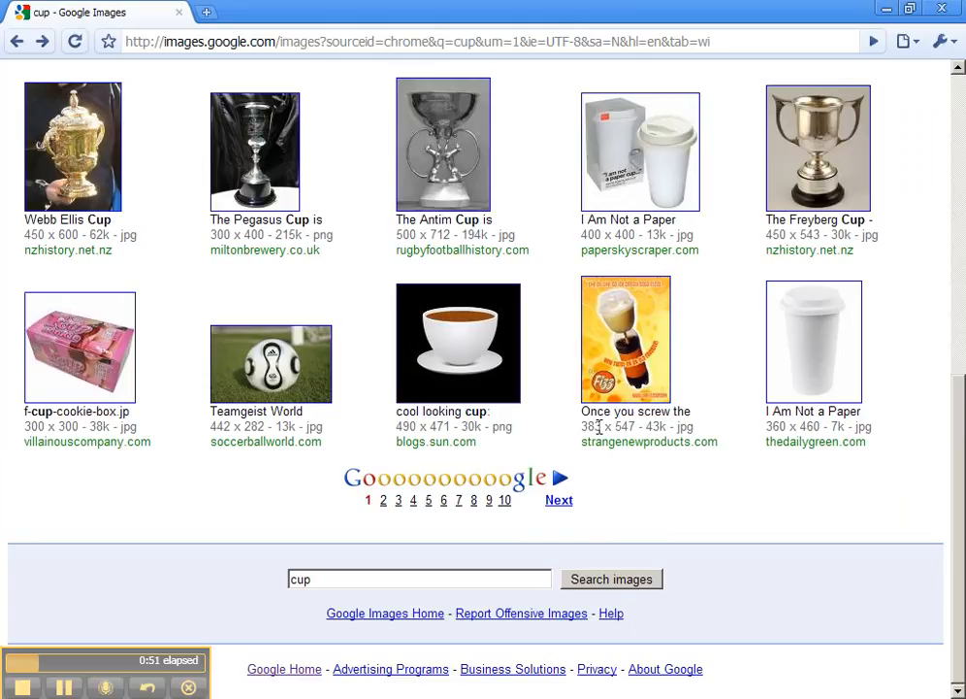
{"action": "scroll", "coordinate": [643, 495], "scroll_direction": "up", "scroll_amount": 2}
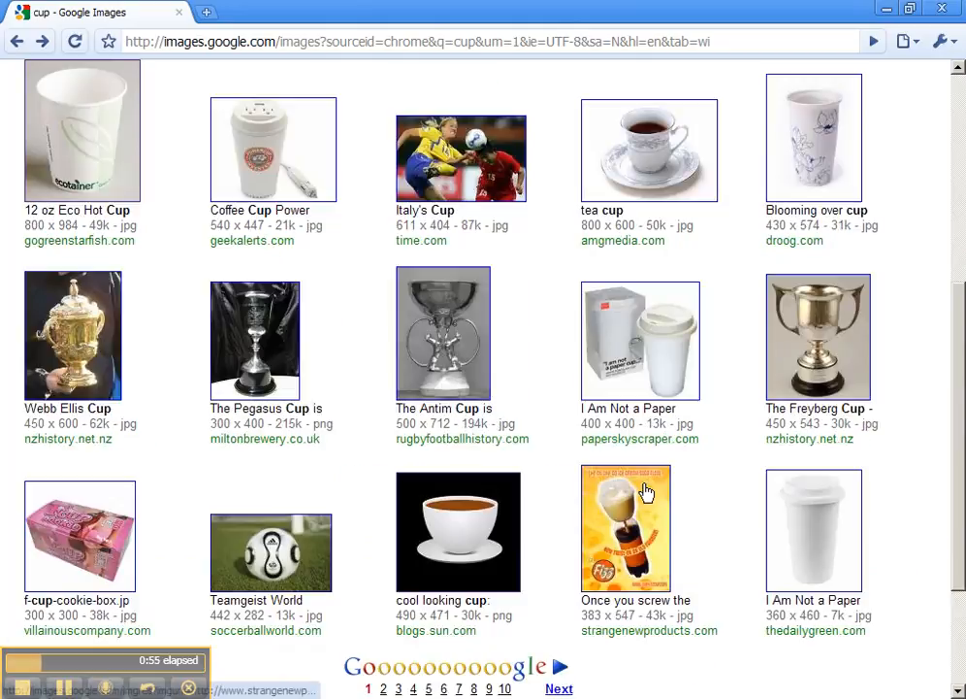
{"action": "scroll", "coordinate": [548, 392], "scroll_direction": "up", "scroll_amount": 3}
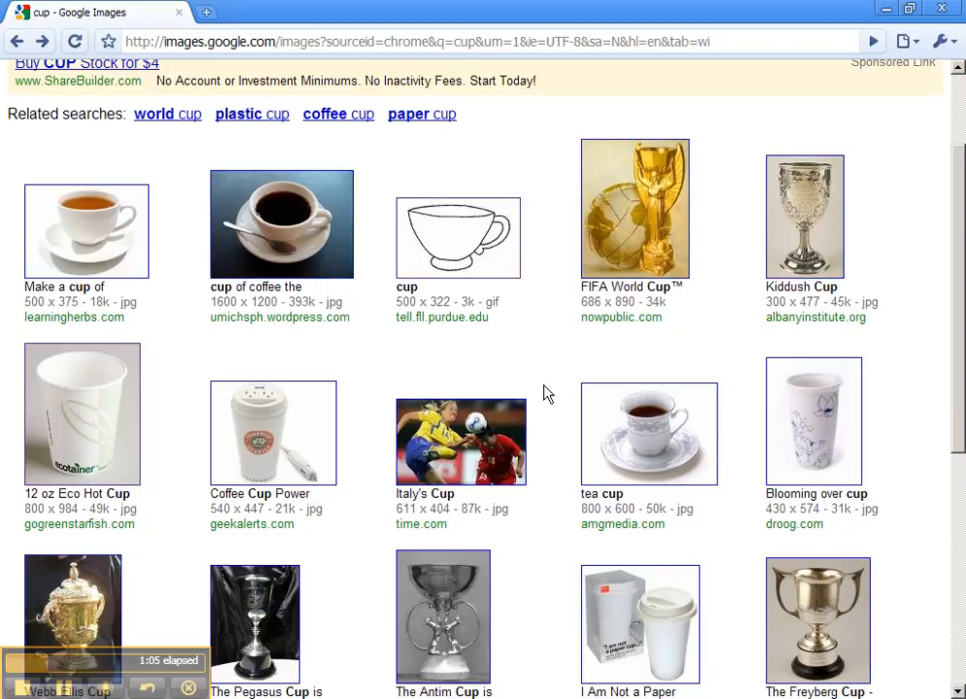
{"action": "scroll", "coordinate": [464, 165], "scroll_direction": "up", "scroll_amount": 3}
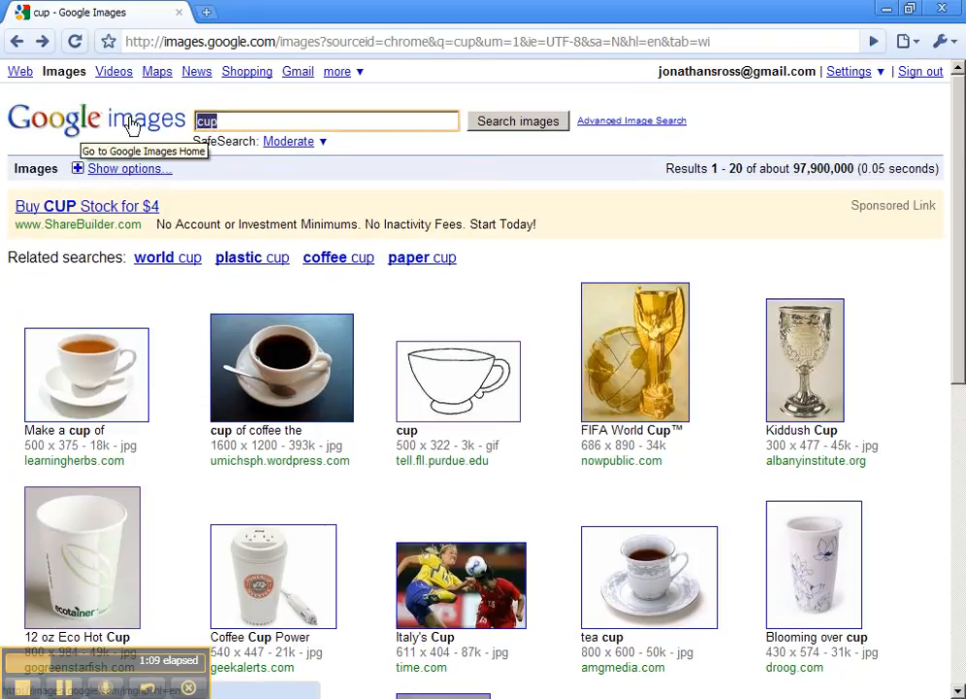
{"action": "left_click", "coordinate": [460, 389]}
Look through the source page's food and drink clip art and open the cup drawing at full size
{"action": "scroll", "coordinate": [462, 373], "scroll_direction": "down", "scroll_amount": 8}
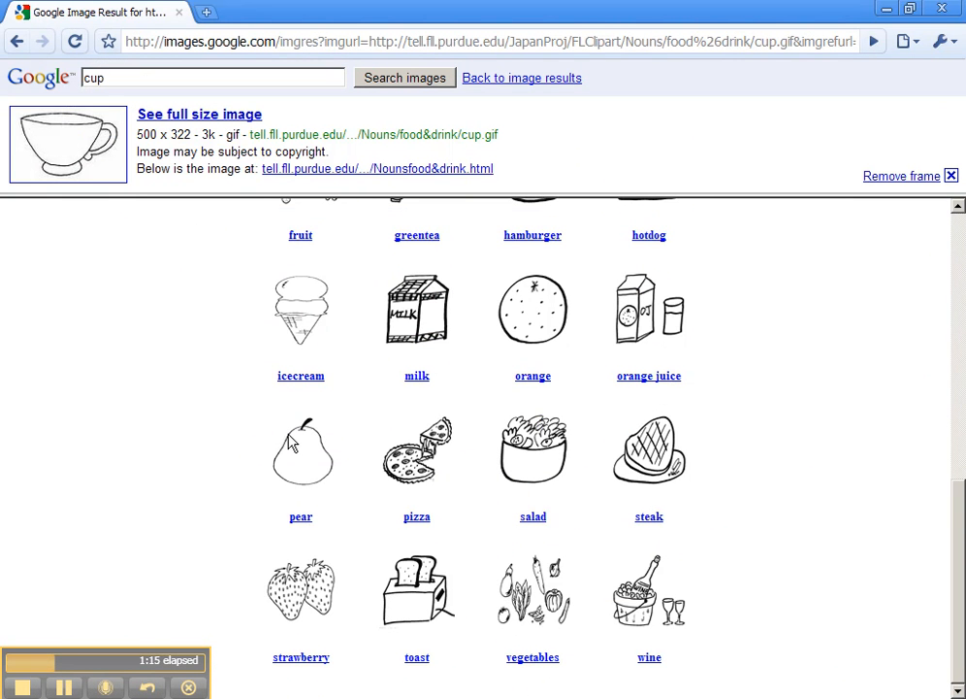
{"action": "scroll", "coordinate": [330, 458], "scroll_direction": "up", "scroll_amount": 4}
{"action": "scroll", "coordinate": [330, 458], "scroll_direction": "up", "scroll_amount": 3}
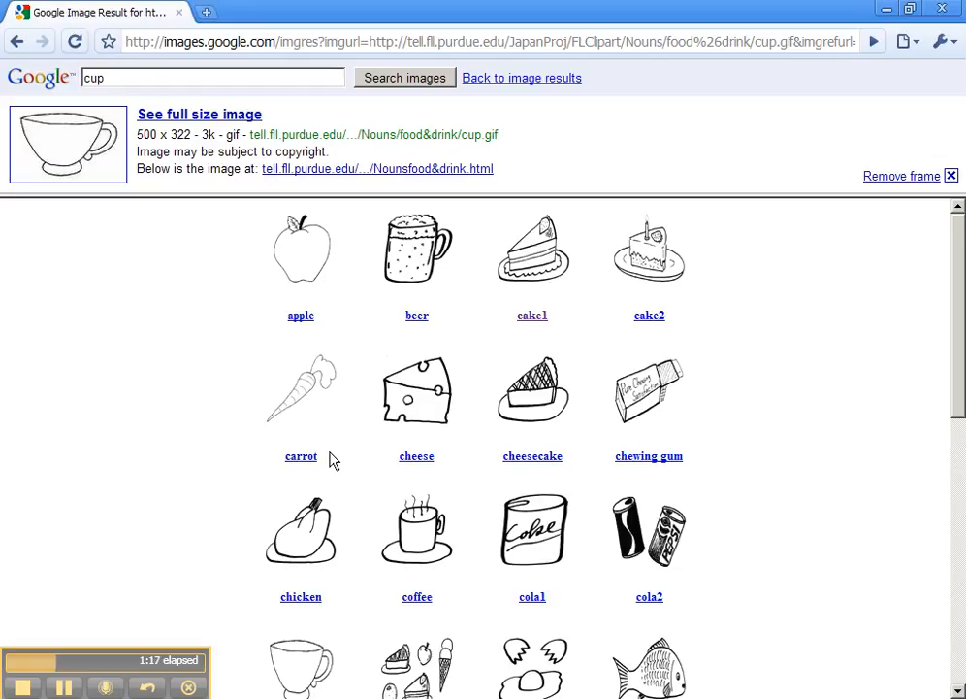
{"action": "scroll", "coordinate": [552, 457], "scroll_direction": "down", "scroll_amount": 2}
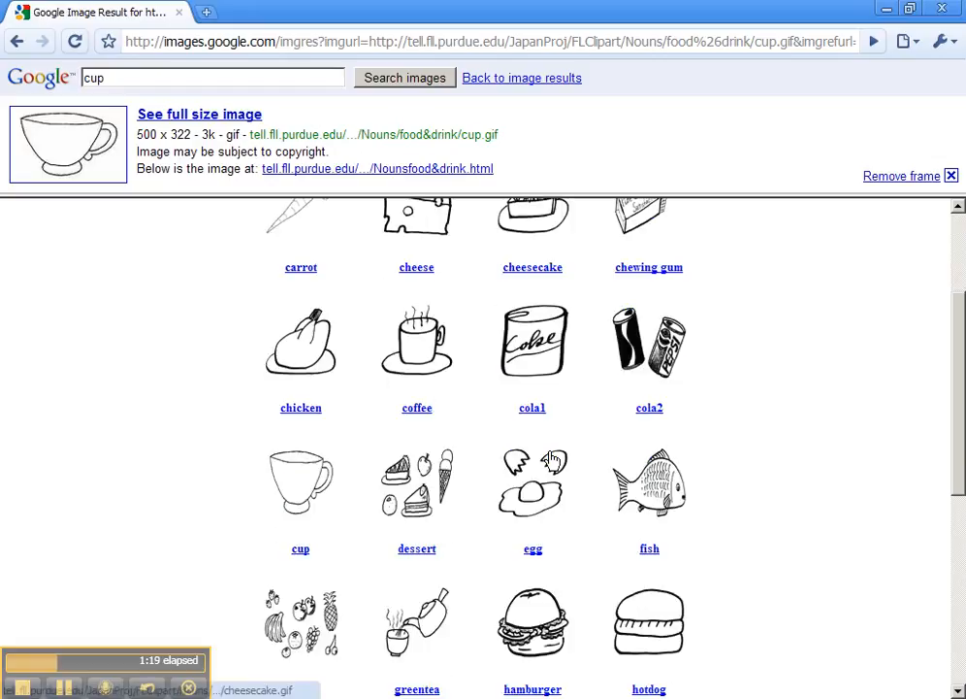
{"action": "left_click", "coordinate": [302, 551]}
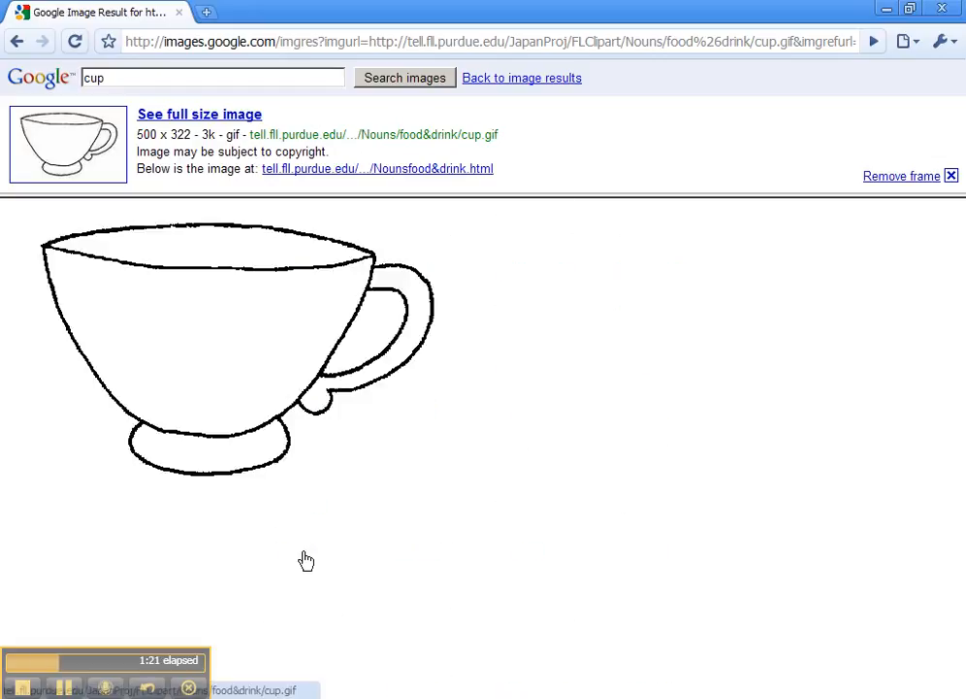
Copy the full-size cup image and paste it onto the stage in Flash
{"action": "right_click", "coordinate": [221, 276]}
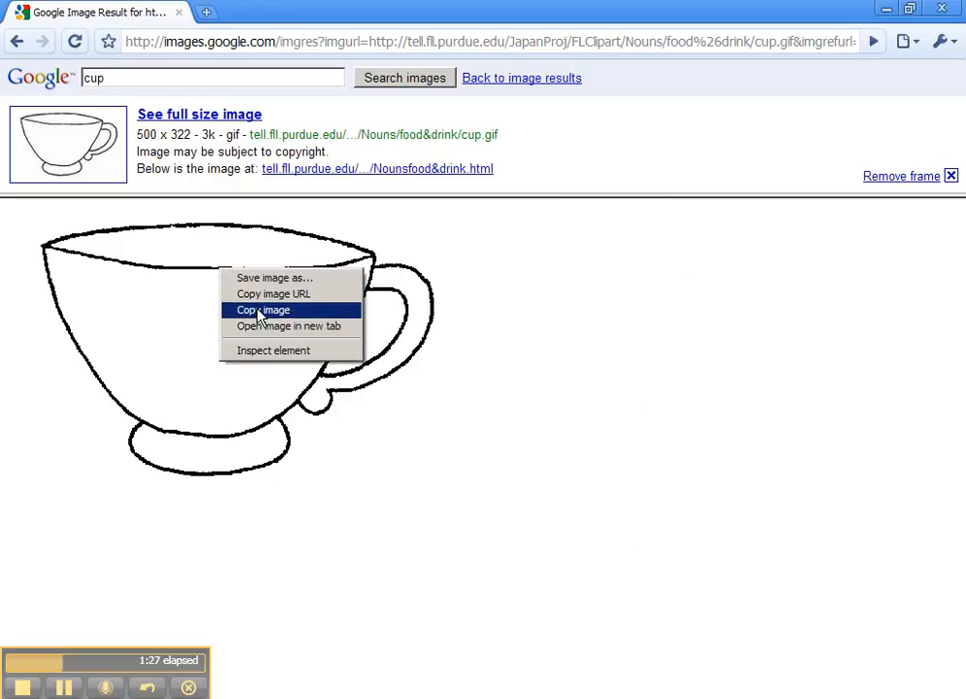
{"action": "left_click", "coordinate": [243, 311]}
{"action": "left_click", "coordinate": [315, 692]}
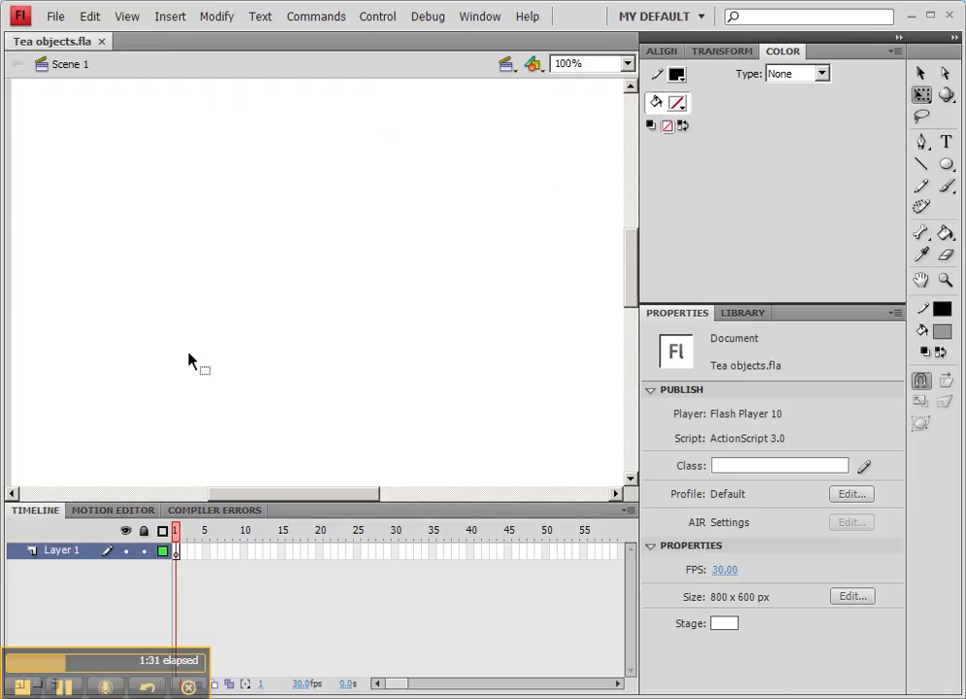
{"action": "key", "text": "ctrl+v"}
{"action": "key", "text": "ctrl+minus"}
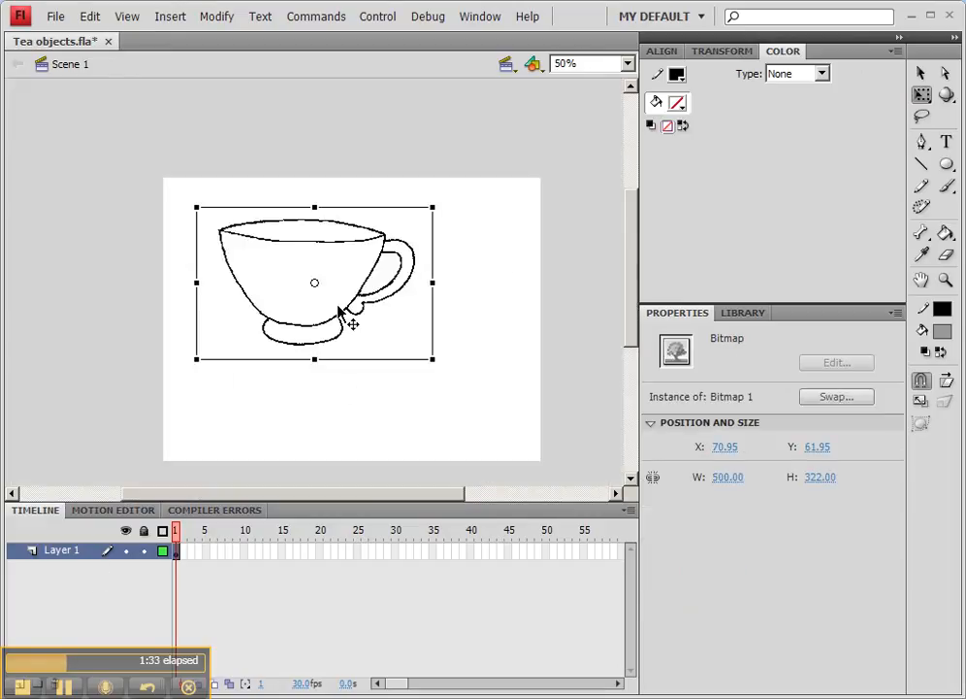
Move the cup bitmap toward the stage's upper-left corner, to about X 29, Y 32
{"action": "left_click_drag", "start_coordinate": [378, 269], "coordinate": [361, 254]}
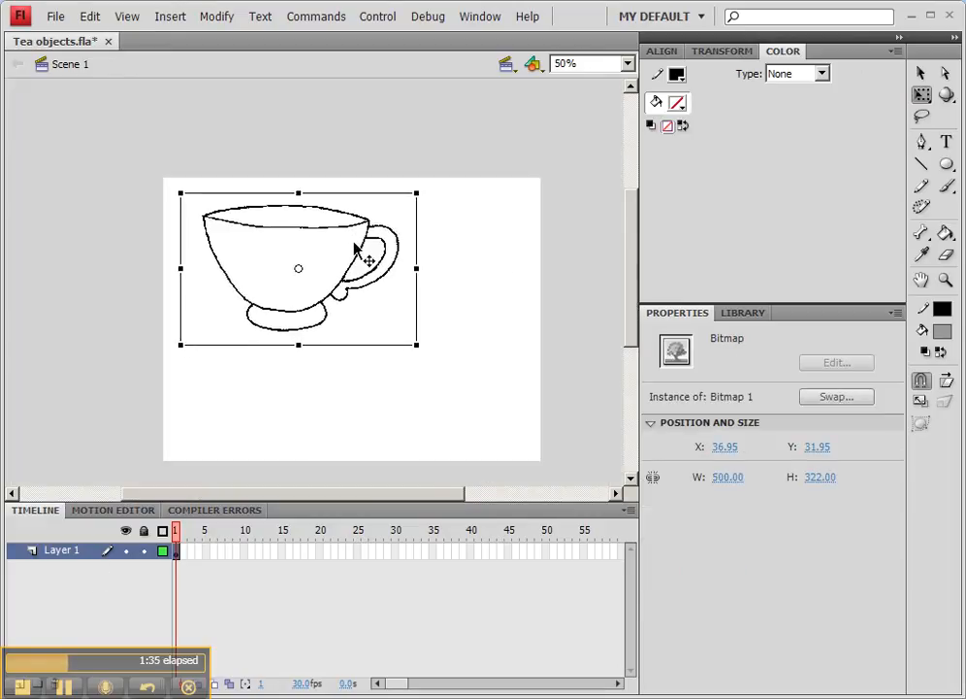
{"action": "key", "text": "Left"}
{"action": "key", "text": "Left"}
{"action": "key", "text": "Left"}
{"action": "key", "text": "Left"}
{"action": "key", "text": "Left"}
{"action": "key", "text": "Left"}
{"action": "key", "text": "Left"}
{"action": "key", "text": "Left"}
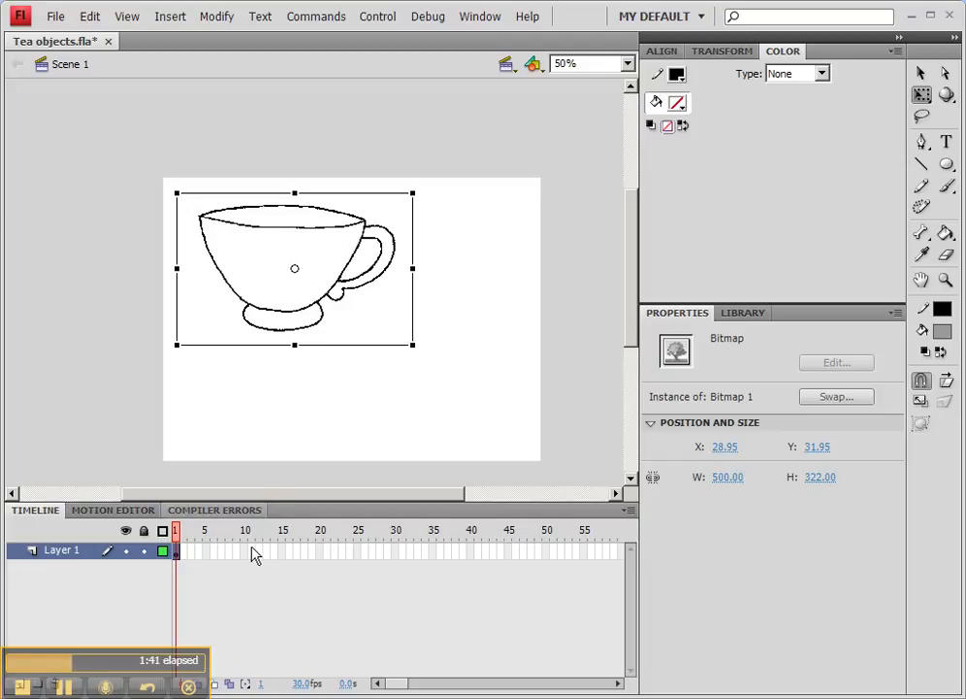
Lock the layer holding the cup bitmap and add a new layer above it
{"action": "left_click_drag", "start_coordinate": [122, 670], "coordinate": [261, 638]}
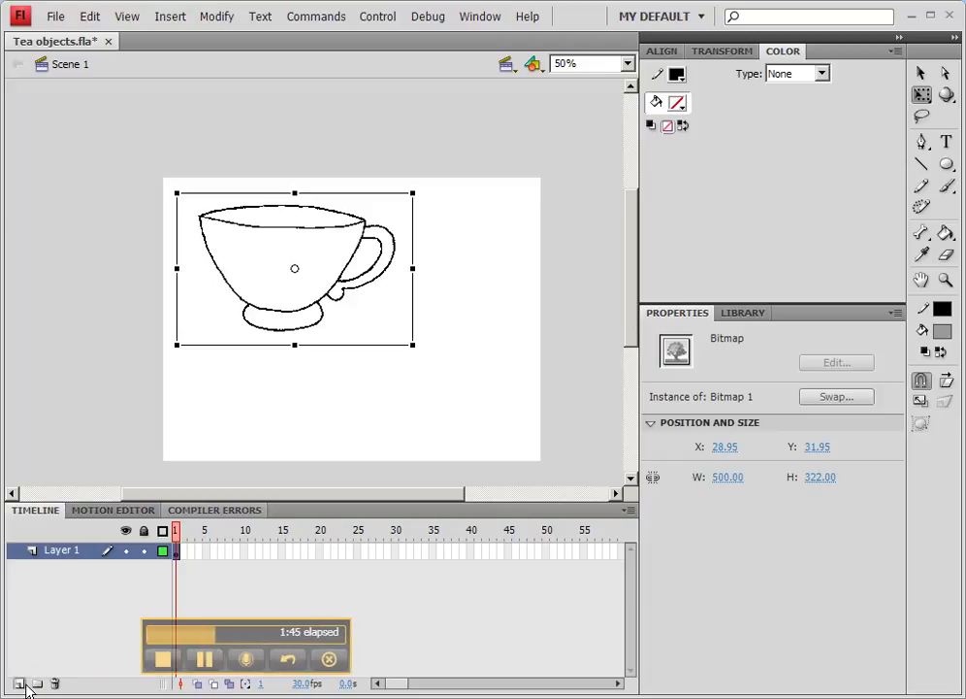
{"action": "left_click", "coordinate": [145, 551]}
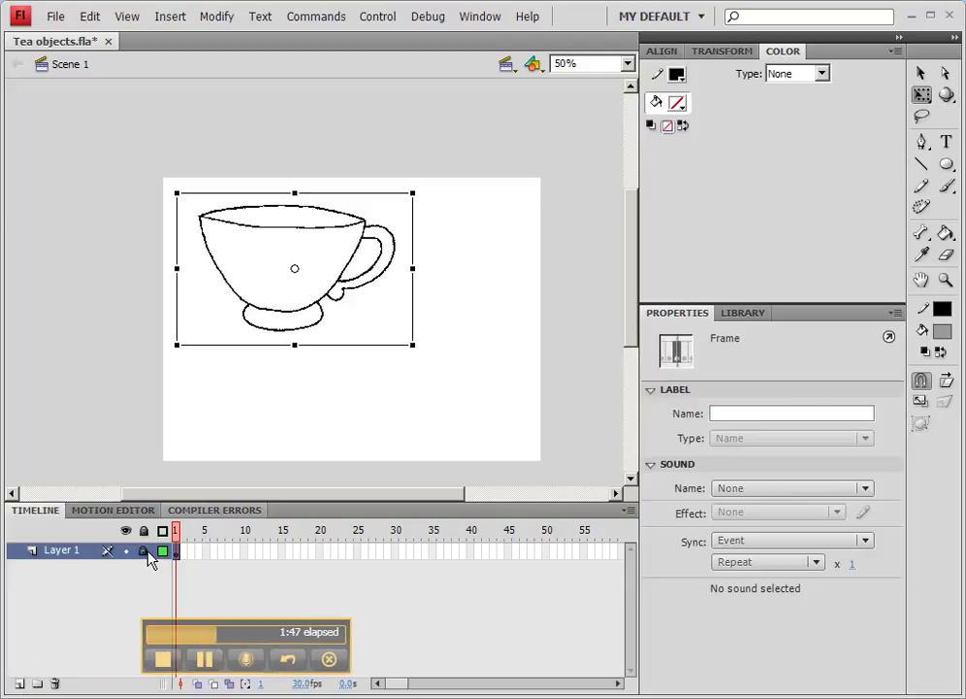
{"action": "left_click", "coordinate": [18, 683]}
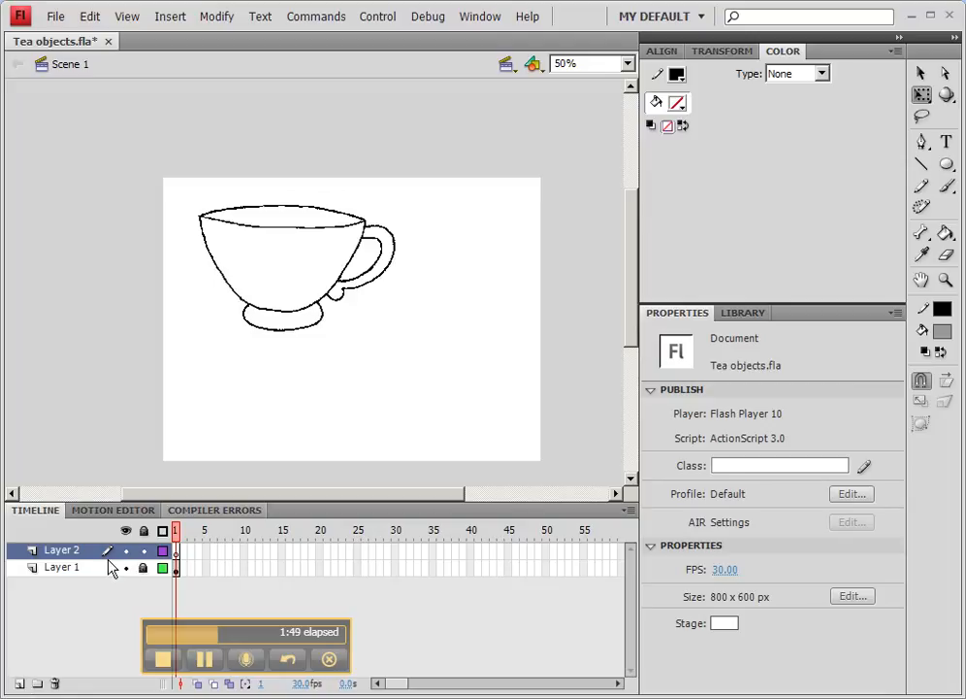
Rename the new upper layer "drawings" and the locked bitmap layer "photos"
{"action": "double_click", "coordinate": [62, 553]}
{"action": "type", "text": "drawings"}
{"action": "key", "text": "Return"}
{"action": "left_click", "coordinate": [56, 572]}
{"action": "double_click", "coordinate": [56, 573]}
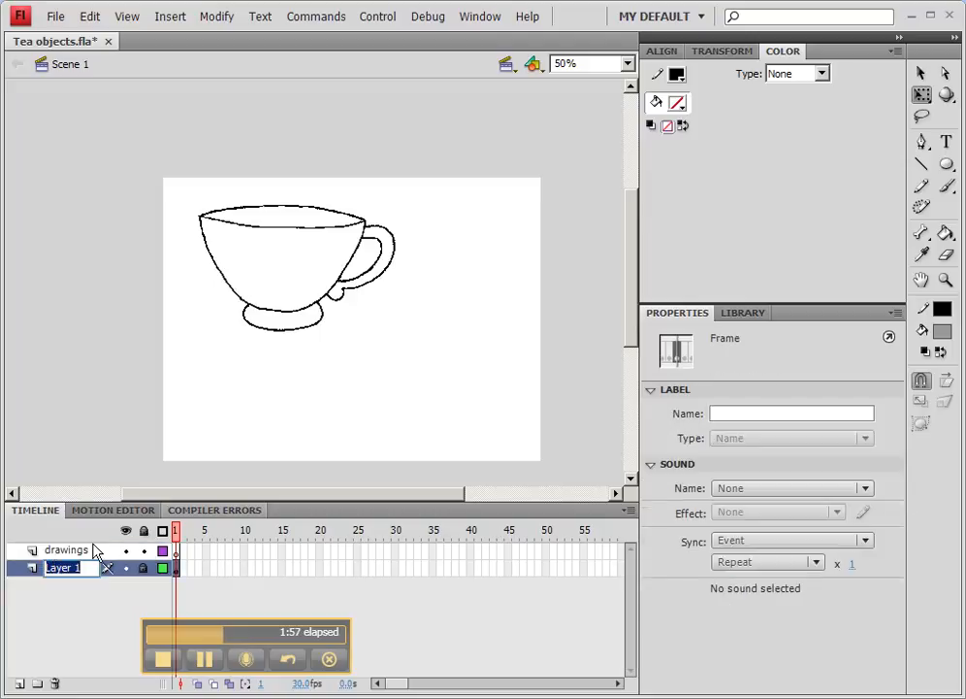
{"action": "type", "text": "photos"}
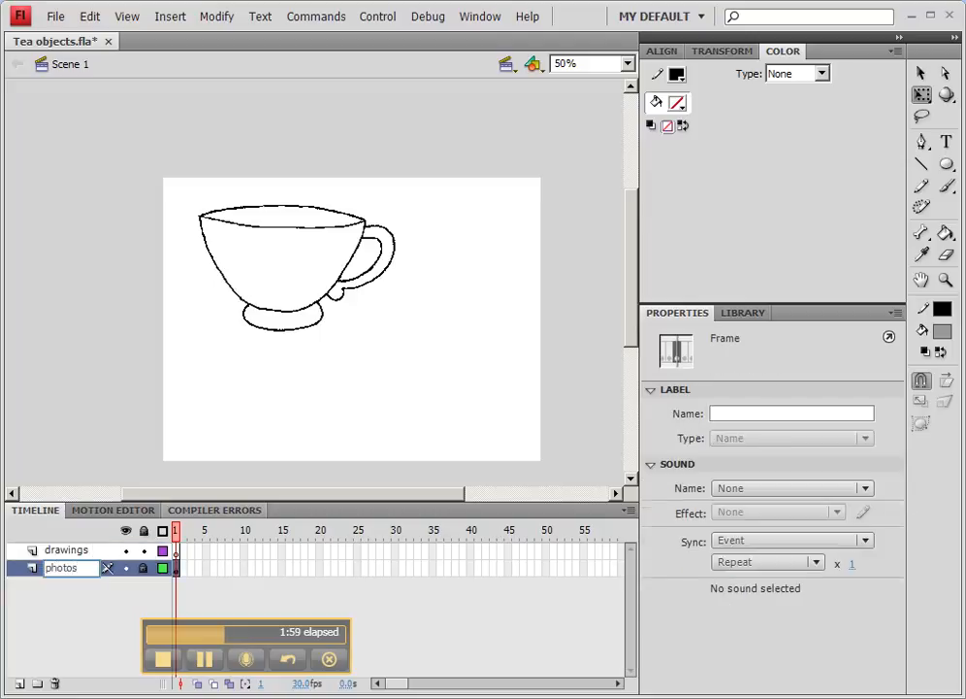
{"action": "key", "text": "Return"}
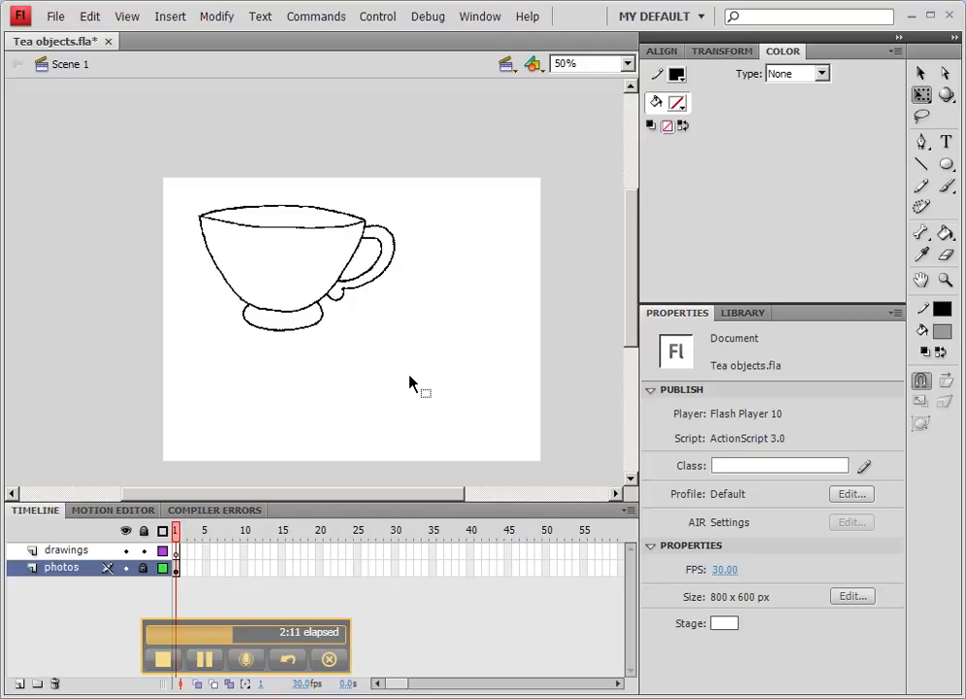
On the drawings layer, draw a gray oval with a black outline over the cup's rim, about 348 by 40 px
{"action": "key", "text": "ctrl+1"}
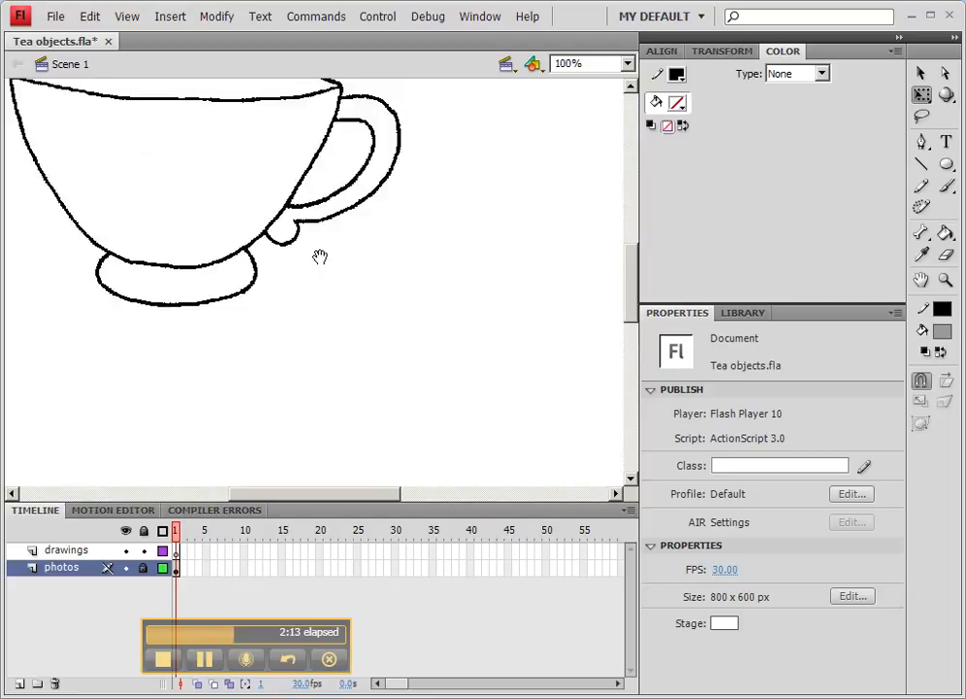
{"action": "left_click_drag", "start_coordinate": [248, 193], "coordinate": [356, 347]}
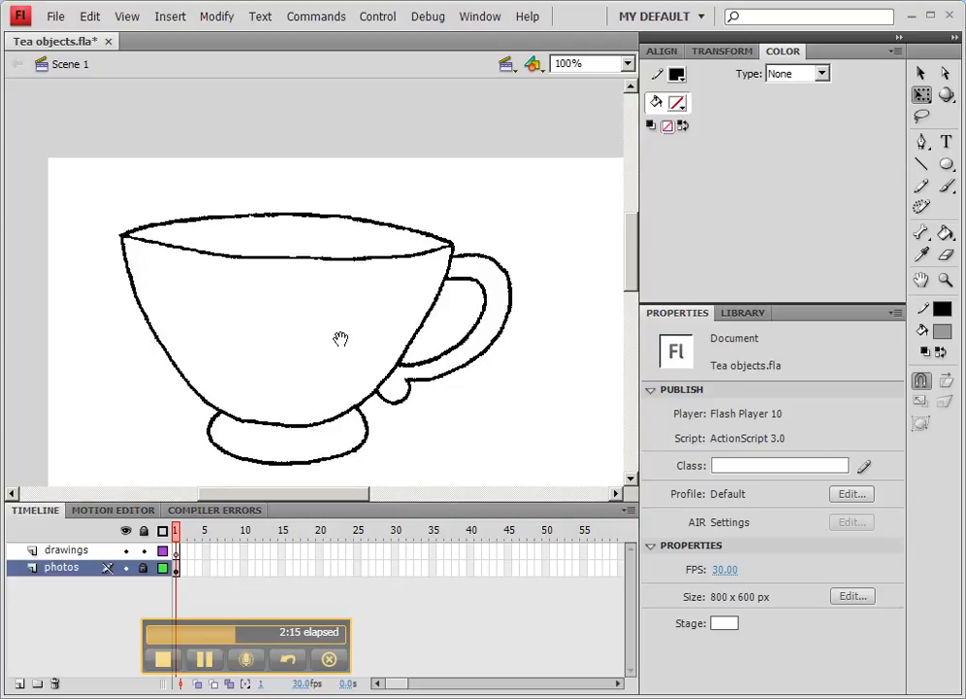
{"action": "left_click_drag", "start_coordinate": [317, 300], "coordinate": [334, 233]}
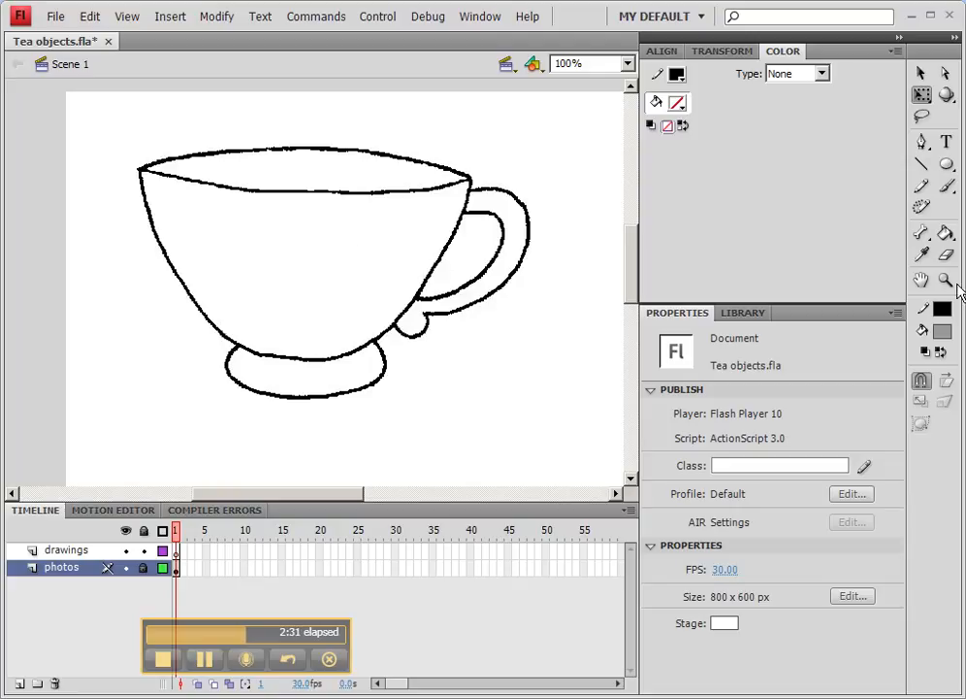
{"action": "left_click", "coordinate": [947, 166]}
{"action": "left_click_drag", "start_coordinate": [949, 175], "coordinate": [741, 186]}
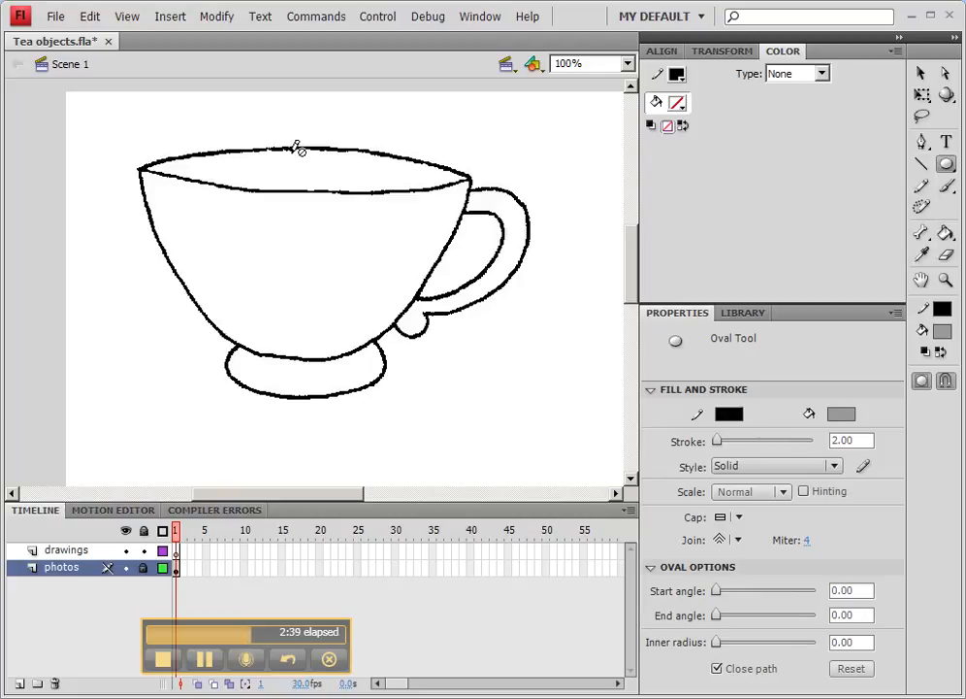
{"action": "left_click", "coordinate": [65, 551]}
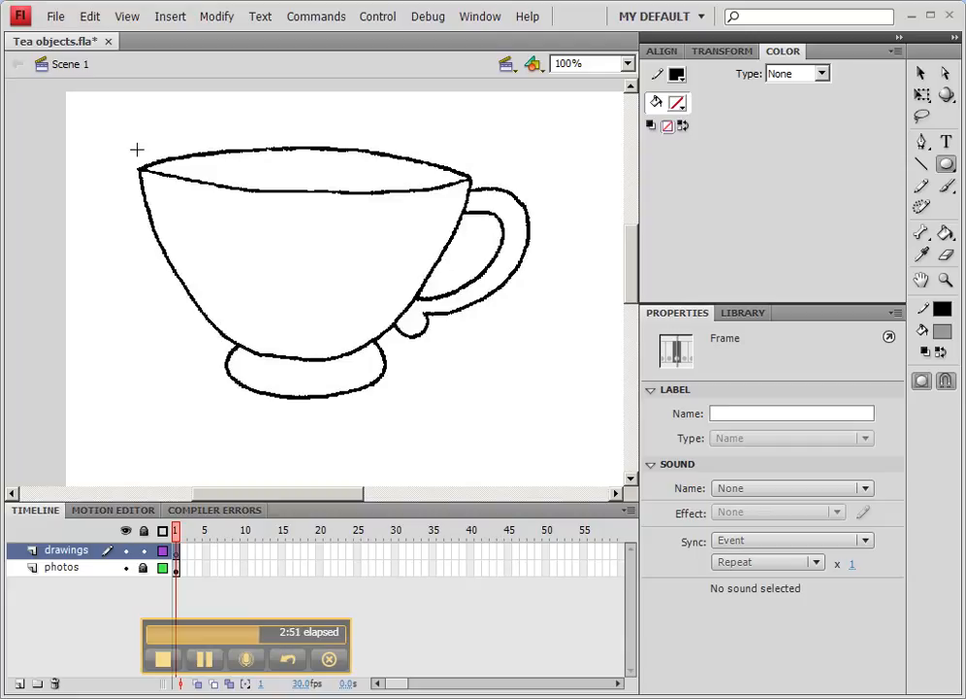
{"action": "mouse_move", "coordinate": [137, 146]}
{"action": "left_mouse_down"}
{"action": "mouse_move", "coordinate": [182, 172]}
{"action": "mouse_move", "coordinate": [332, 185]}
{"action": "mouse_move", "coordinate": [466, 182]}
{"action": "left_mouse_up"}
Duplicate the rim oval onto the cup's base and resize the copy to about 169 by 106 px
{"action": "left_click", "coordinate": [921, 73]}
{"action": "left_click_drag", "start_coordinate": [362, 167], "coordinate": [363, 339]}
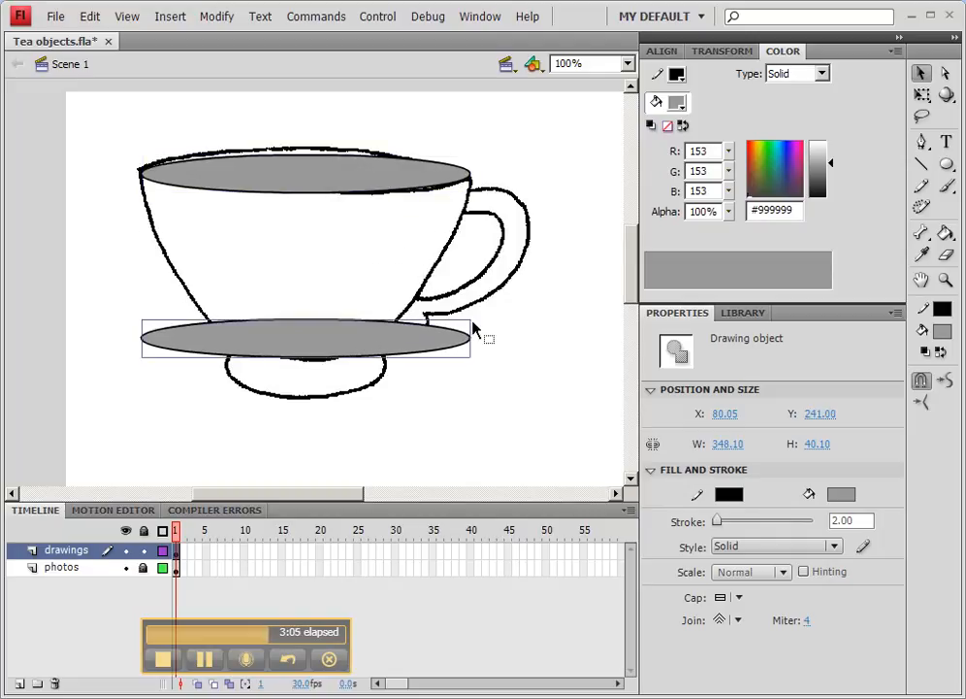
{"action": "key", "text": "q"}
{"action": "left_click_drag", "start_coordinate": [470, 338], "coordinate": [358, 339]}
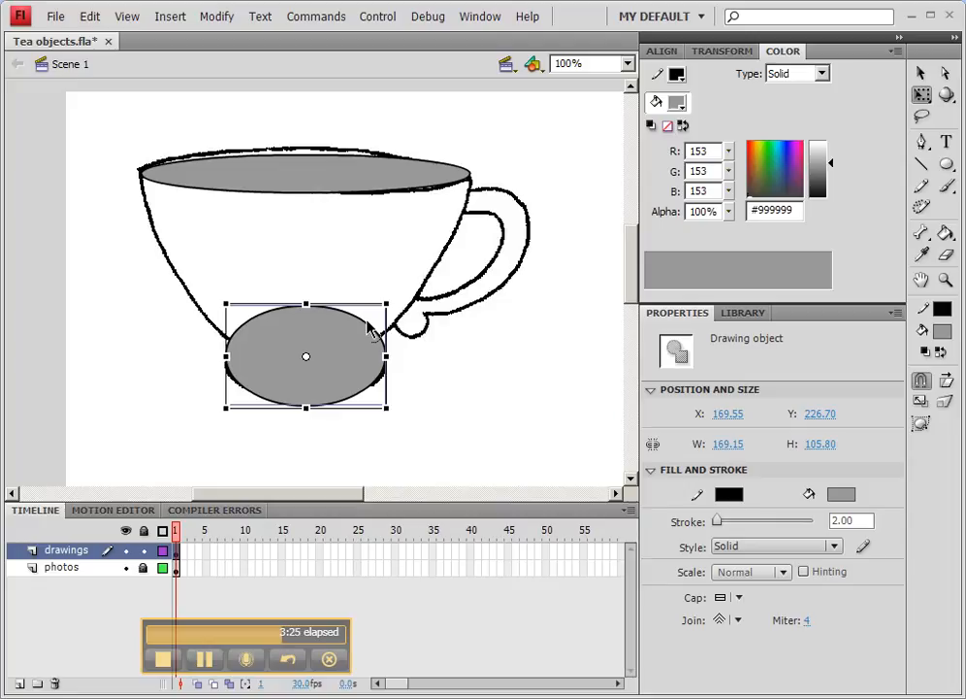
Send the large base oval one level back, behind the smaller oval, and deselect it
{"action": "key", "text": "ctrl+Down"}
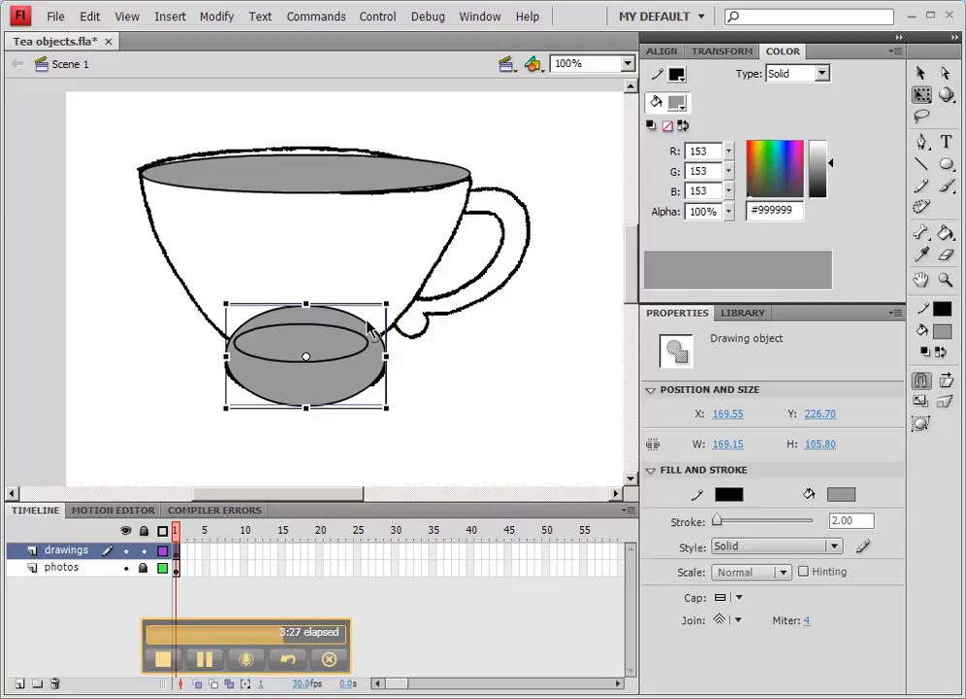
{"action": "left_click", "coordinate": [464, 395]}
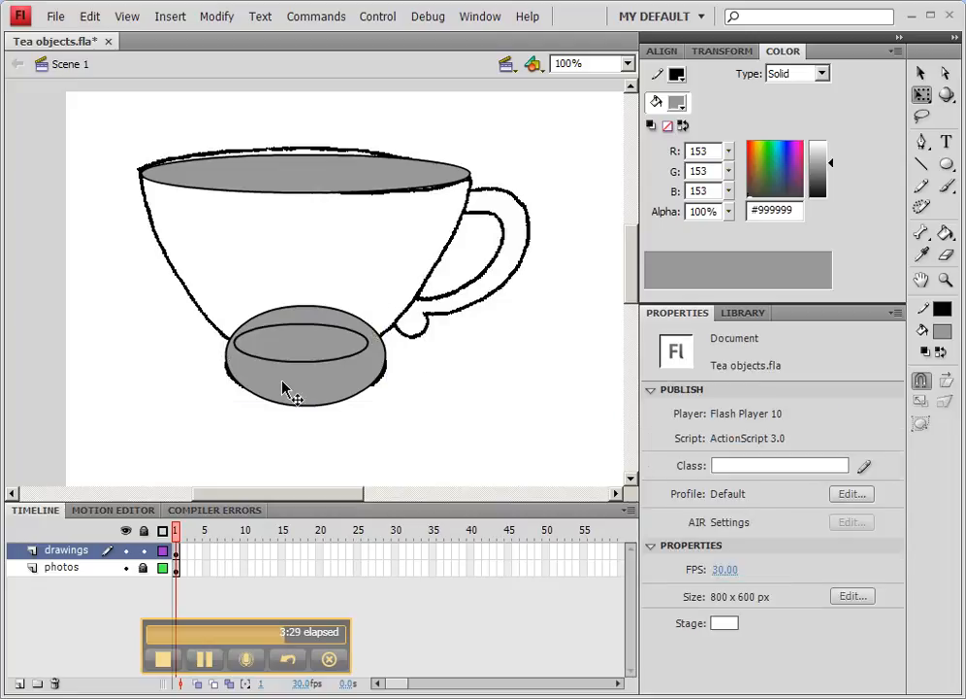
{"action": "left_click", "coordinate": [307, 393]}
{"action": "left_click", "coordinate": [479, 390]}
Trace the cup's handle with the Pen tool as a closed curved outline whose ends overlap the cup body, about 160 by 159 px
{"action": "left_click", "coordinate": [920, 142]}
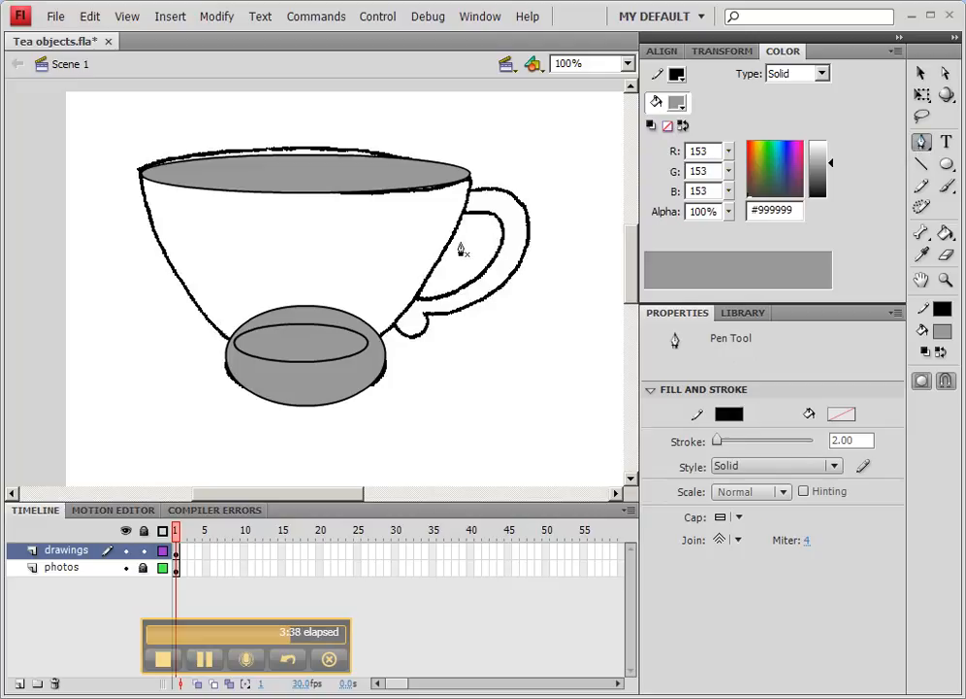
{"action": "left_click", "coordinate": [451, 193]}
{"action": "left_click_drag", "start_coordinate": [527, 210], "coordinate": [543, 244]}
{"action": "left_click_drag", "start_coordinate": [495, 294], "coordinate": [476, 304]}
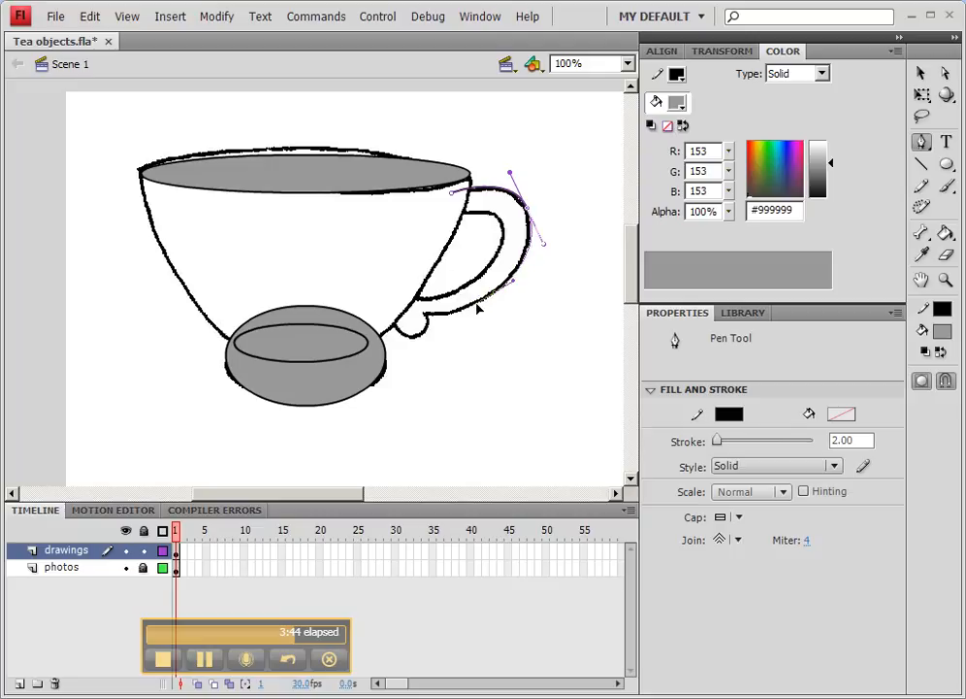
{"action": "left_click", "coordinate": [424, 313]}
{"action": "left_click_drag", "start_coordinate": [414, 338], "coordinate": [393, 337]}
{"action": "left_click", "coordinate": [381, 316]}
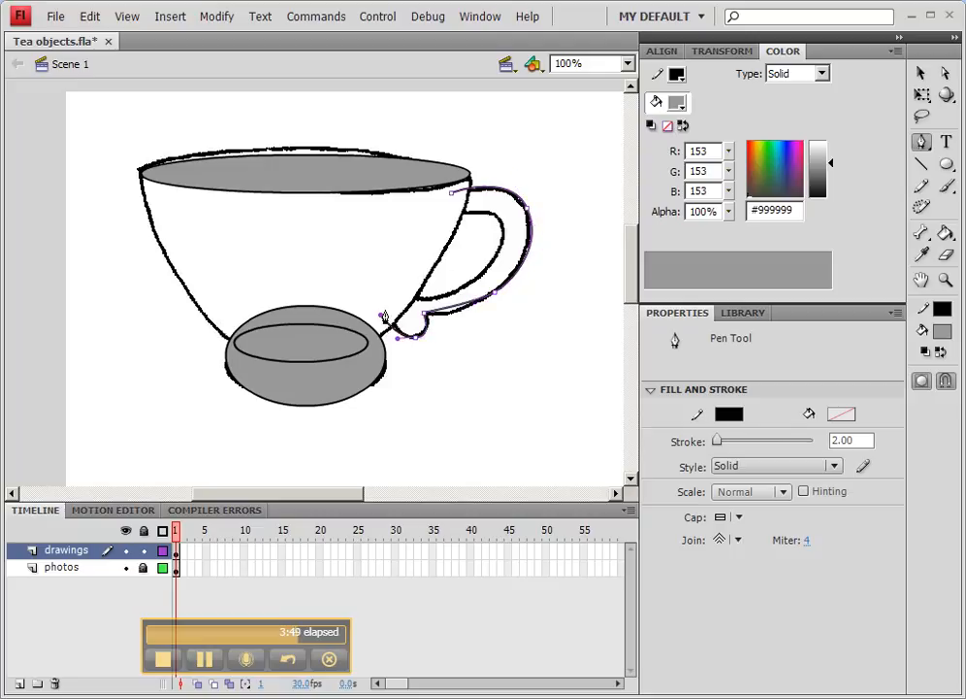
{"action": "left_click", "coordinate": [401, 290]}
{"action": "left_click", "coordinate": [423, 308]}
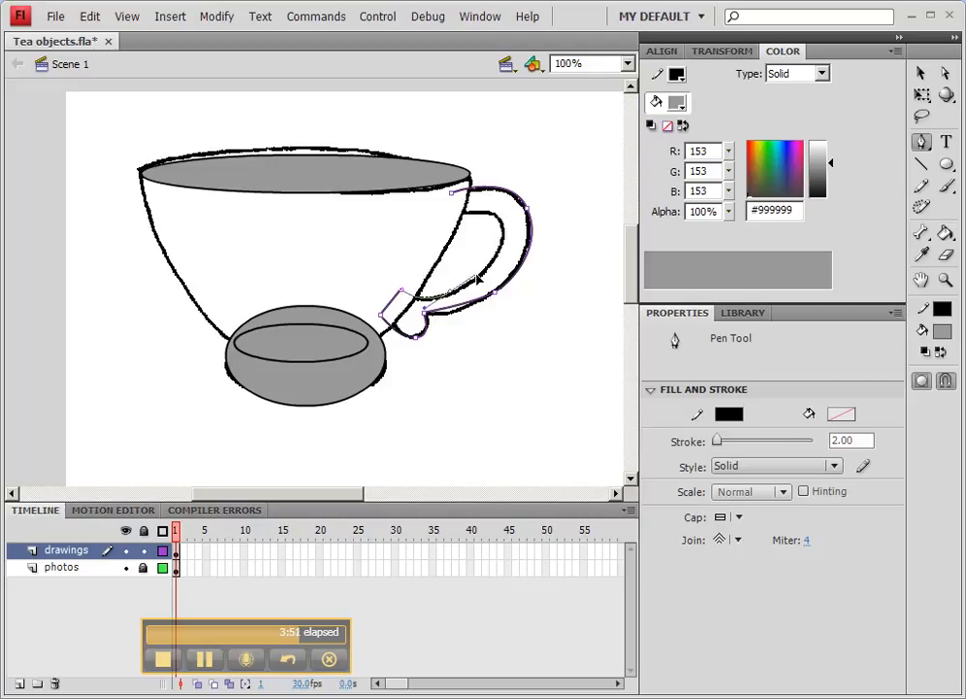
{"action": "left_click_drag", "start_coordinate": [501, 242], "coordinate": [510, 172]}
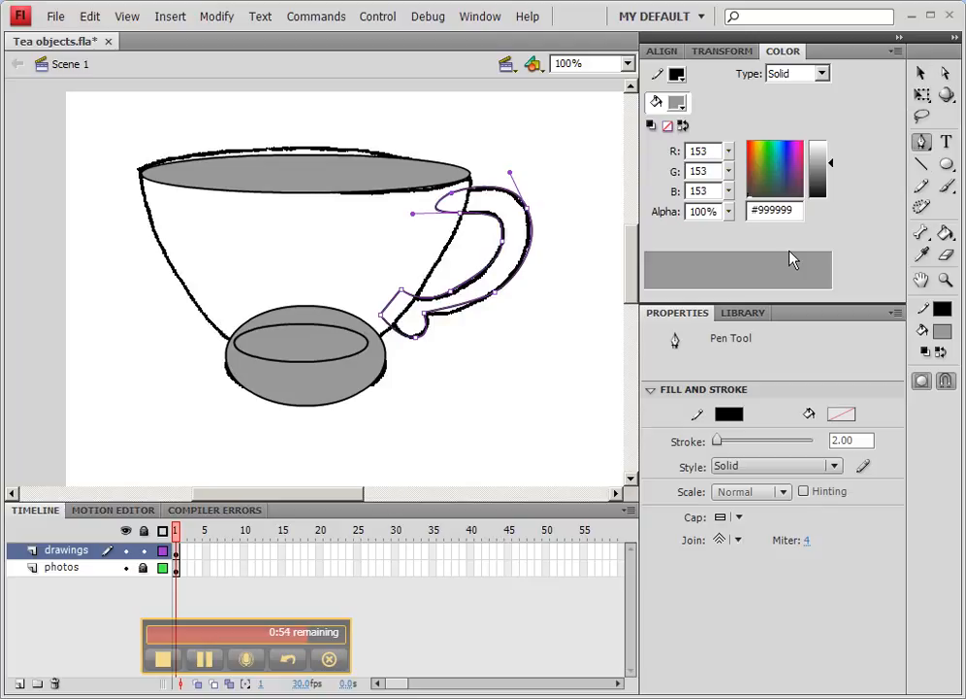
Refine the traced handle by reshaping its lower outer curve and nudging the lower inner anchor point to match the reference
{"action": "left_click", "coordinate": [945, 72]}
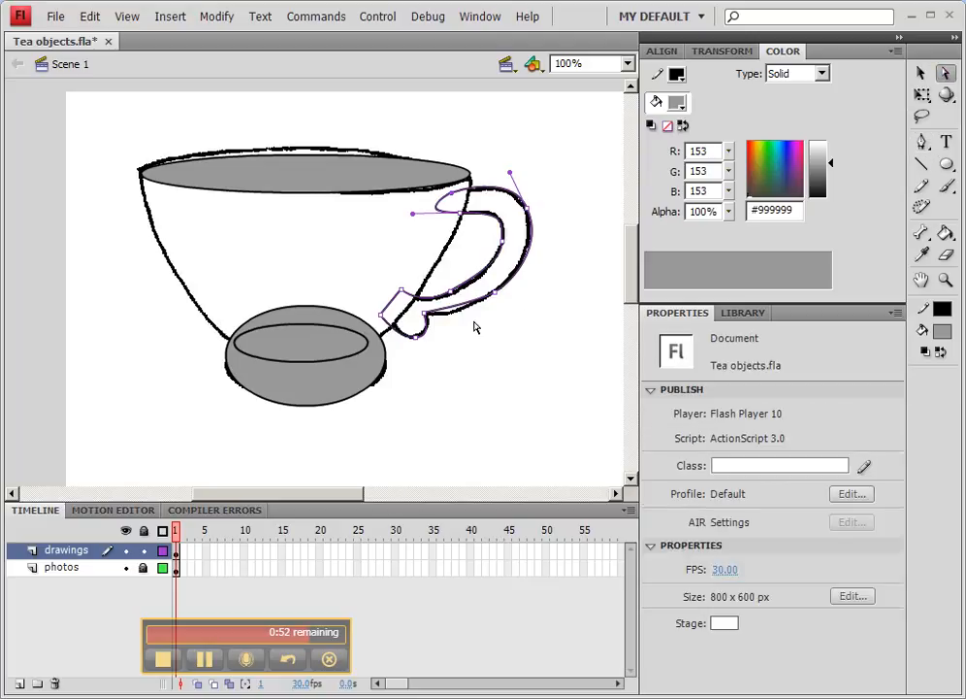
{"action": "left_click", "coordinate": [496, 295]}
{"action": "left_click_drag", "start_coordinate": [475, 306], "coordinate": [455, 324]}
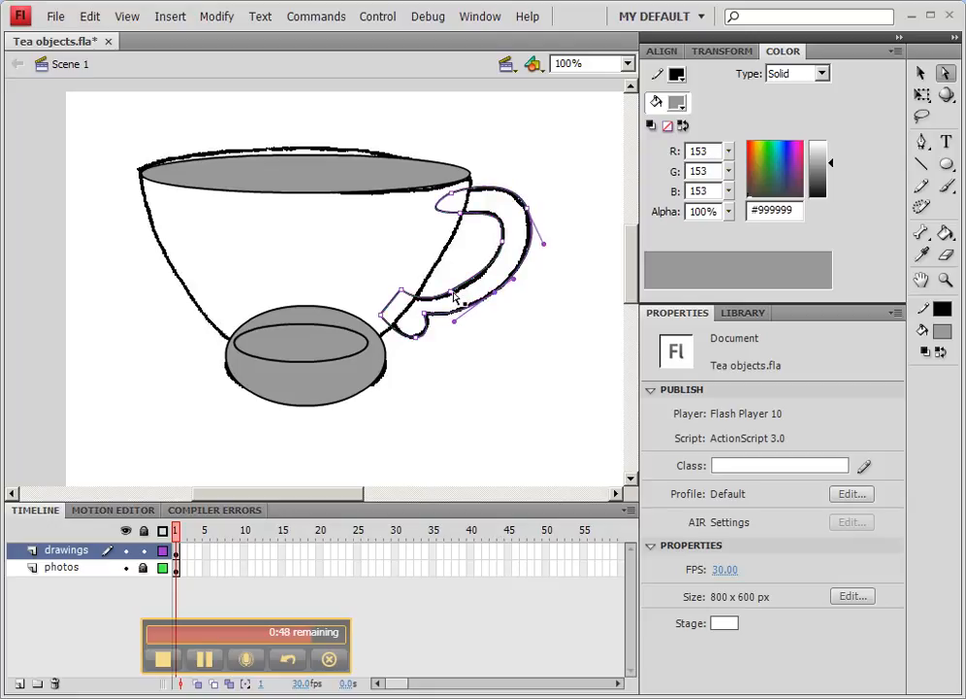
{"action": "left_click_drag", "start_coordinate": [452, 293], "coordinate": [454, 292]}
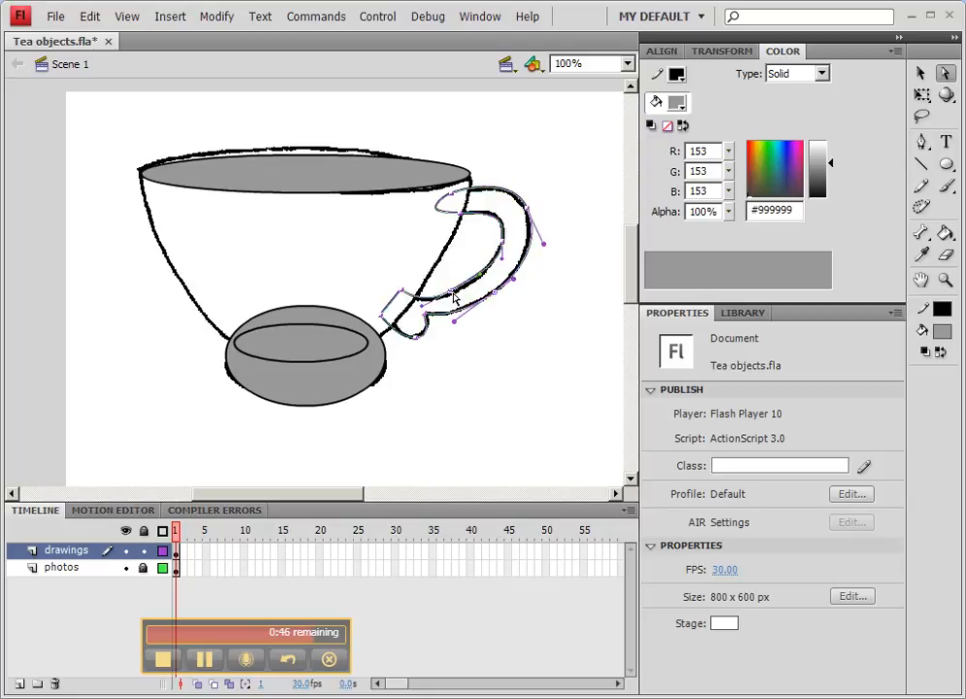
{"action": "left_click", "coordinate": [490, 373]}
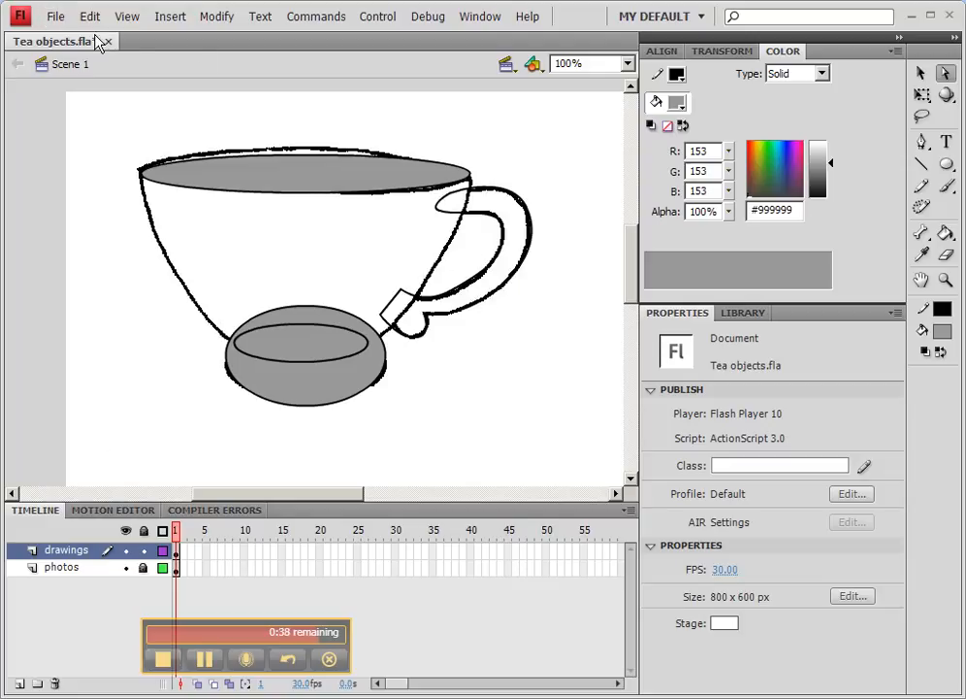
Fill the traced handle shape with gray #999999
{"action": "left_click", "coordinate": [920, 73]}
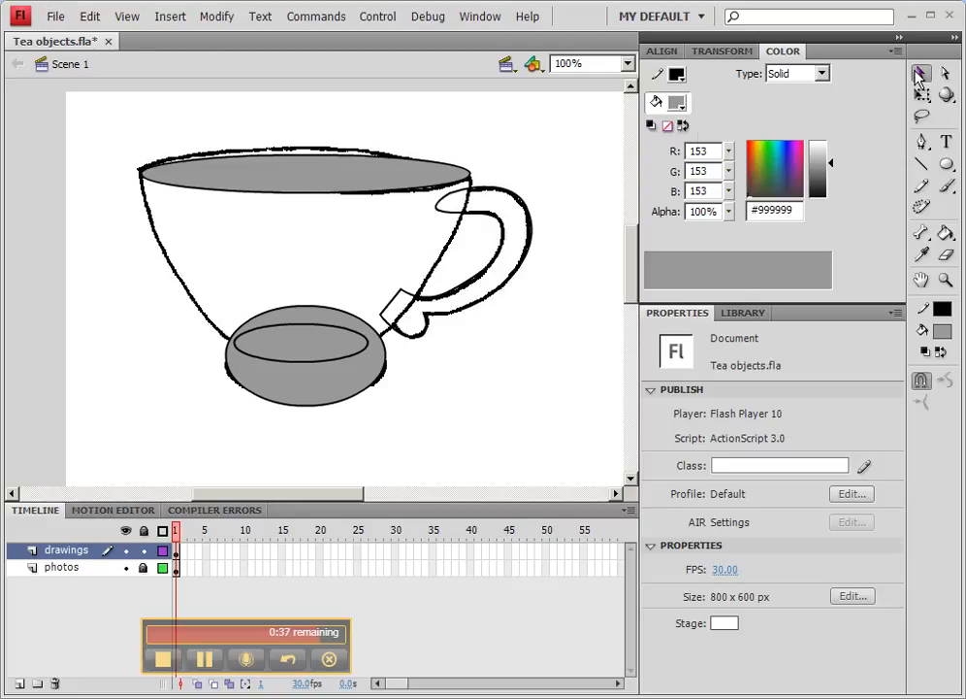
{"action": "left_click", "coordinate": [504, 197]}
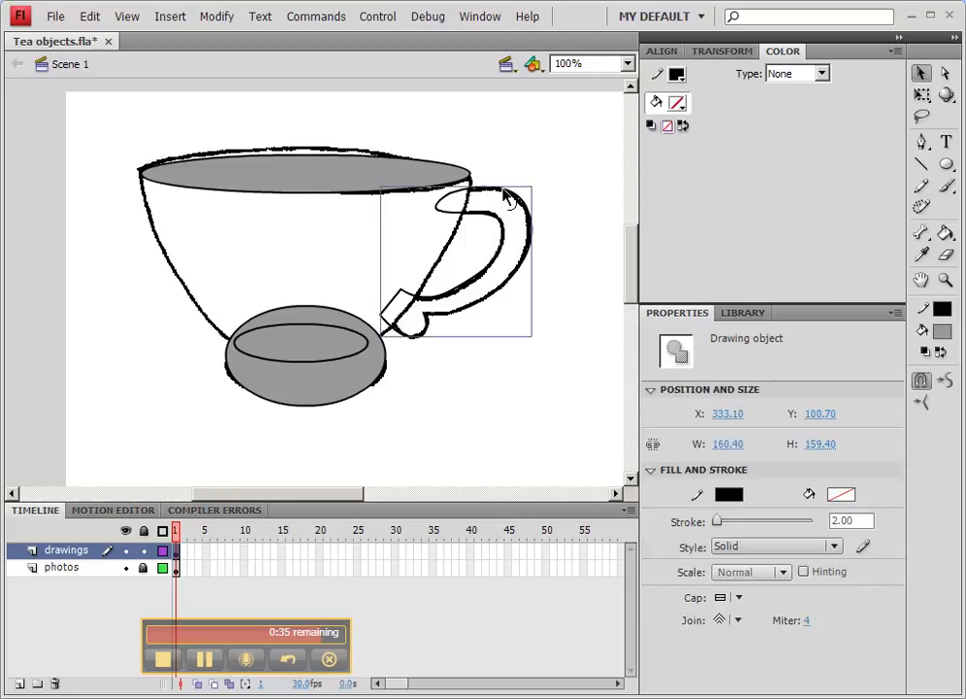
{"action": "left_click", "coordinate": [840, 495]}
{"action": "left_click", "coordinate": [686, 344]}
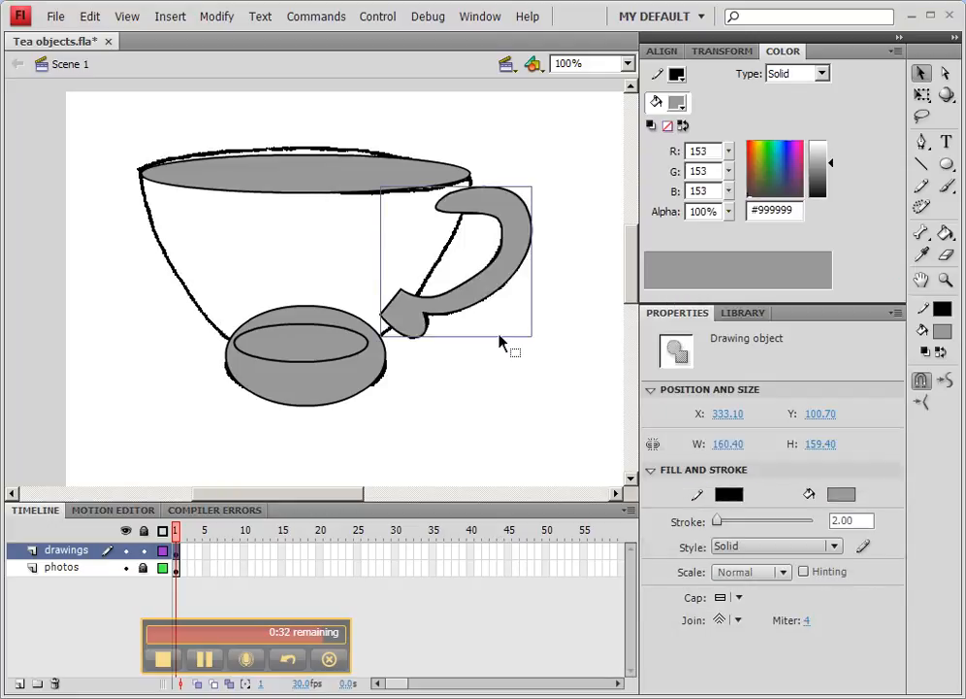
Deselect the shapes on the stage and save the Tea objects document
{"action": "left_click", "coordinate": [291, 346]}
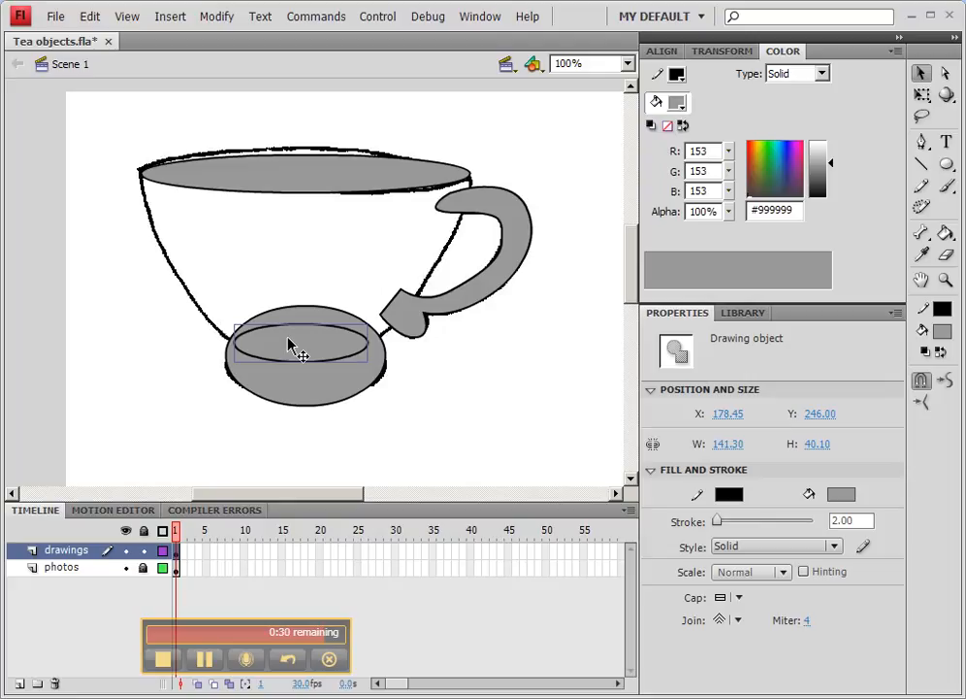
{"action": "left_click", "coordinate": [194, 254]}
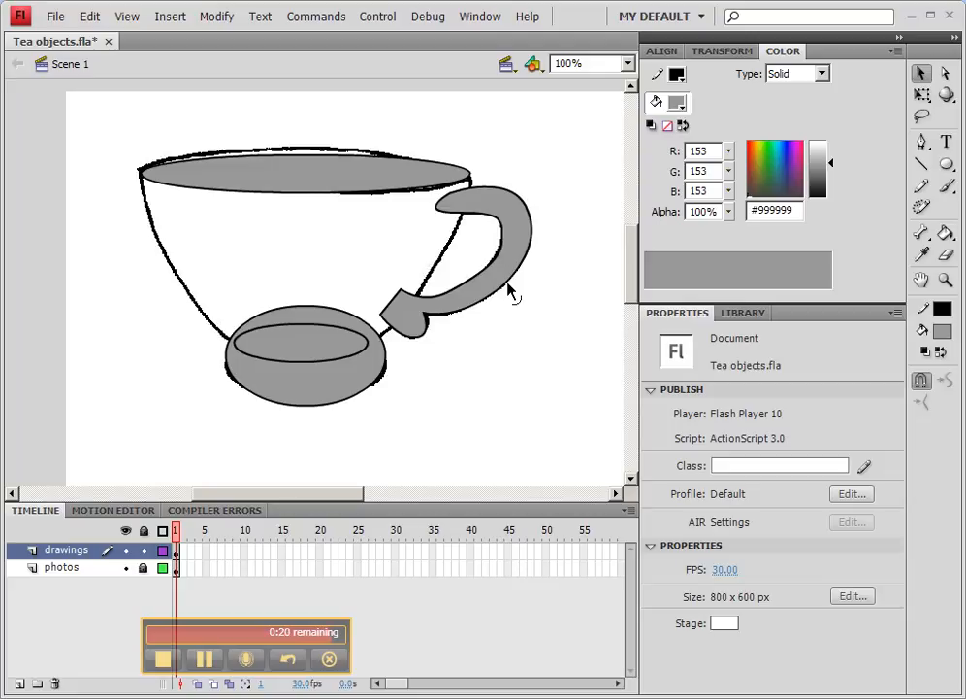
{"action": "left_click", "coordinate": [56, 17]}
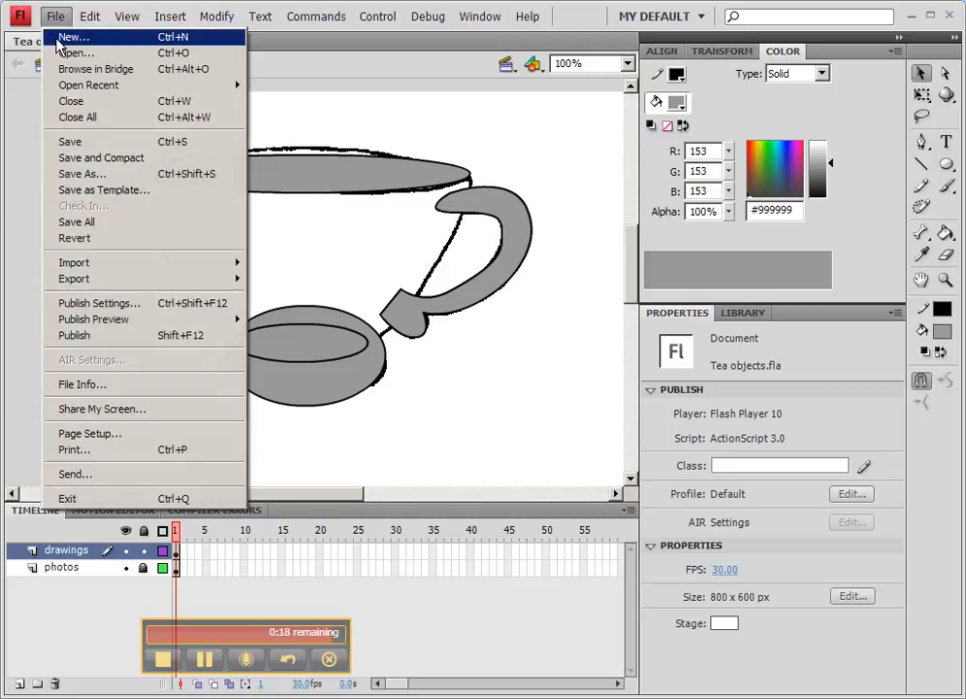
{"action": "left_click", "coordinate": [88, 143]}
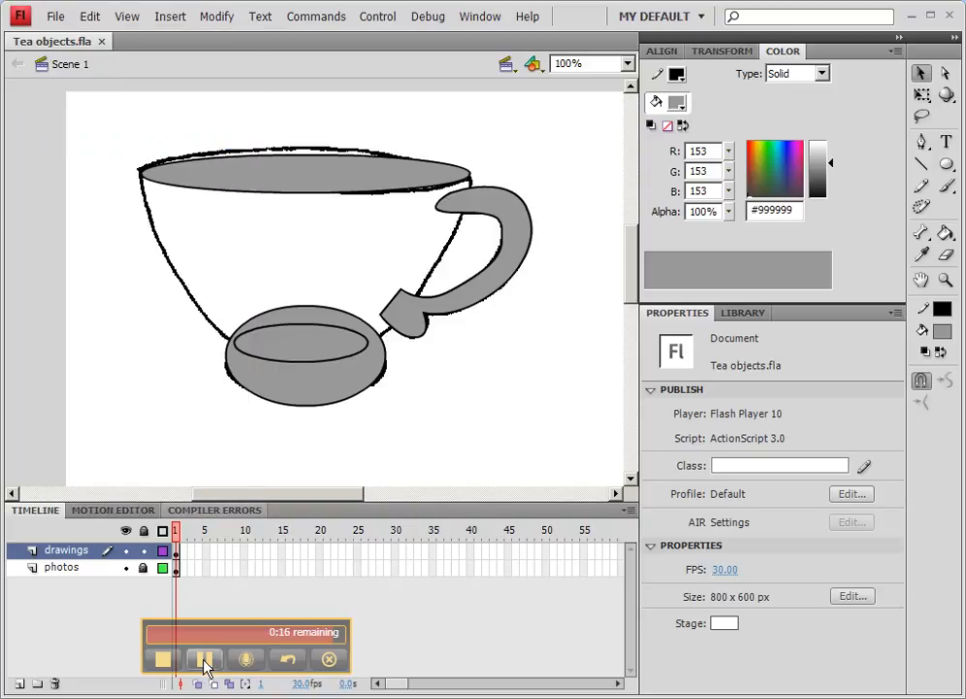